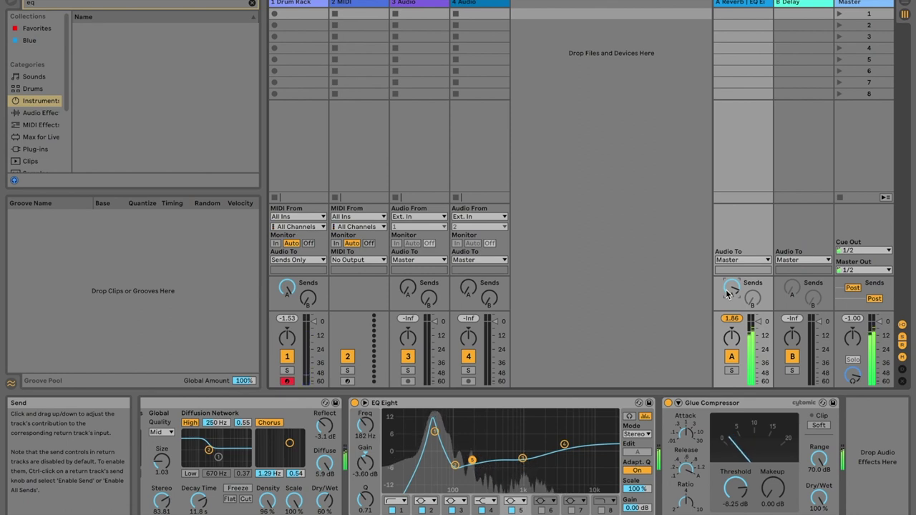
Set the Reverb's chorus to a rate of 1.06 Hz and an amount of 1.89.
scroll(480, 439, "left", 3)
left_click(409, 443)
mouse_move(409, 442)
left_mouse_down()
mouse_move(420, 446)
mouse_move(408, 437)
left_mouse_up()
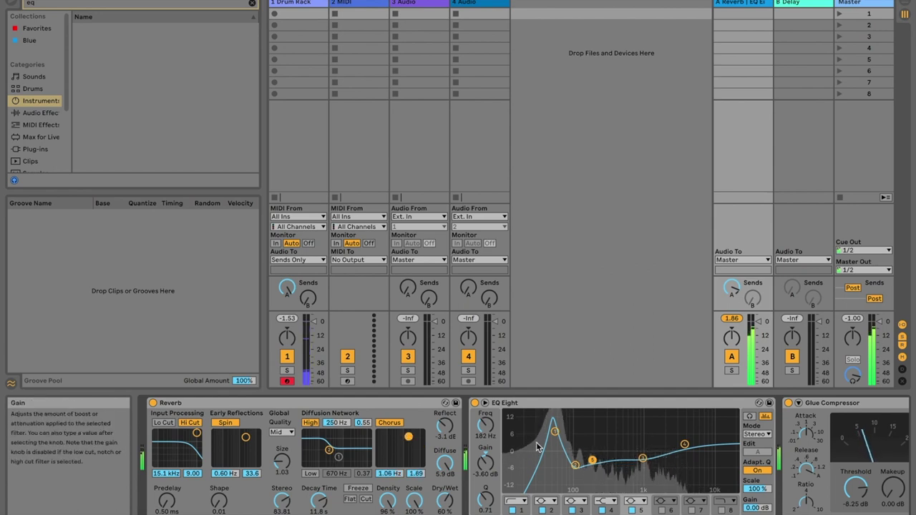
scroll(594, 450, "right", 3)
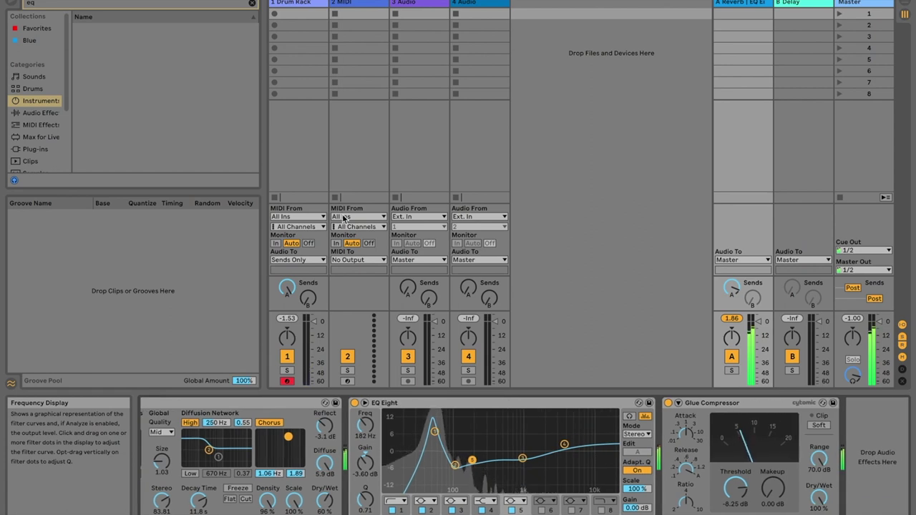
Search the audio effects for "tremo", clear the search and browse the full effects list.
left_click(42, 113)
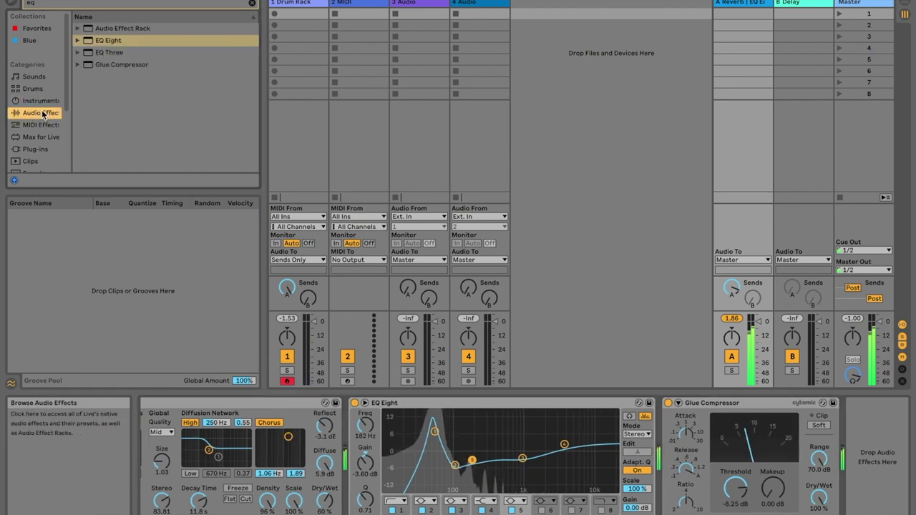
left_click(54, 4)
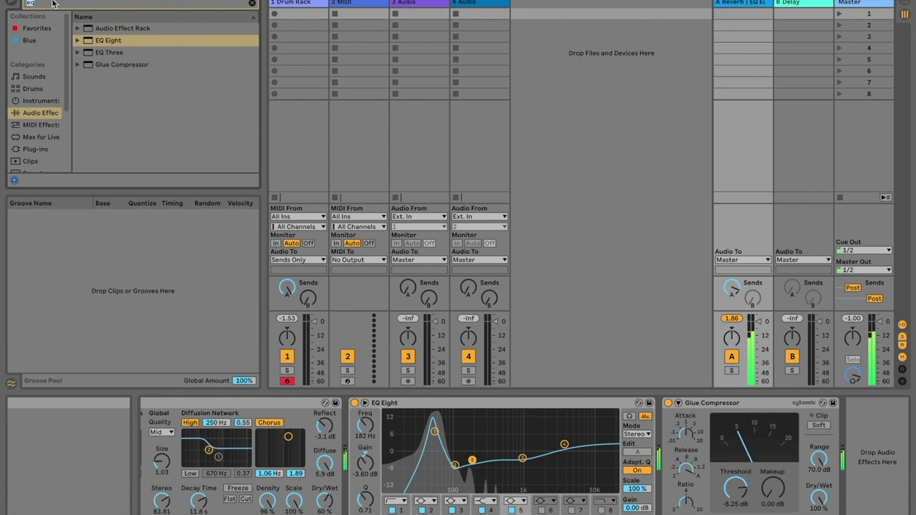
type("tremo")
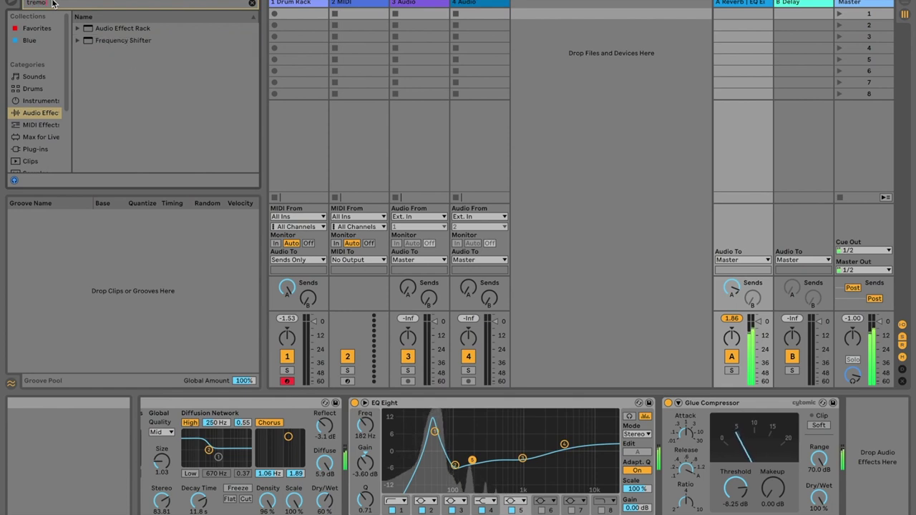
left_click(251, 2)
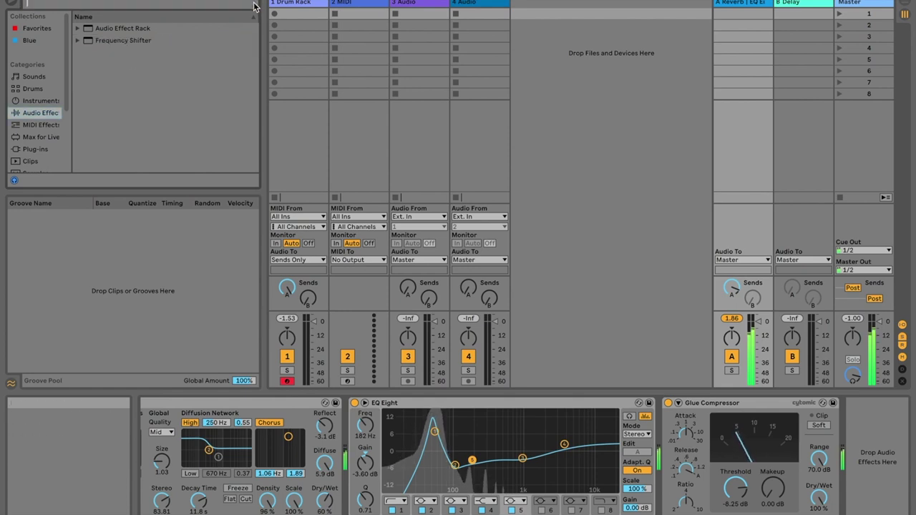
scroll(208, 68, "down", 3)
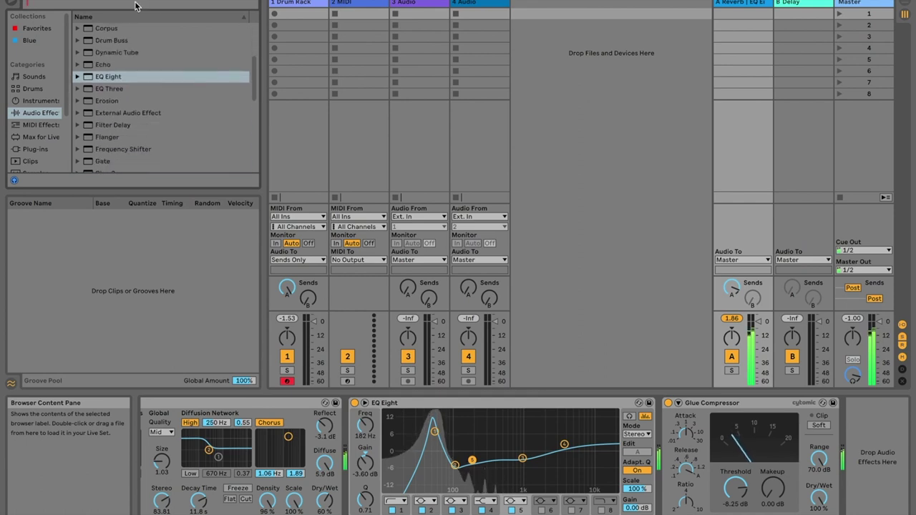
Find MTremolo among MeldaProduction's Modulation plug-ins and load it at the end of the Reverb return track's device chain.
scroll(58, 88, "down", 2)
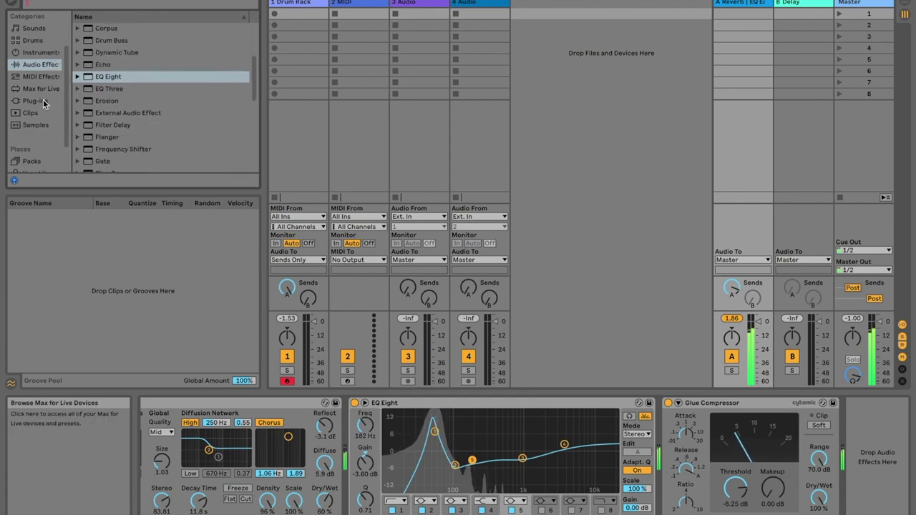
left_click(35, 99)
type("ma")
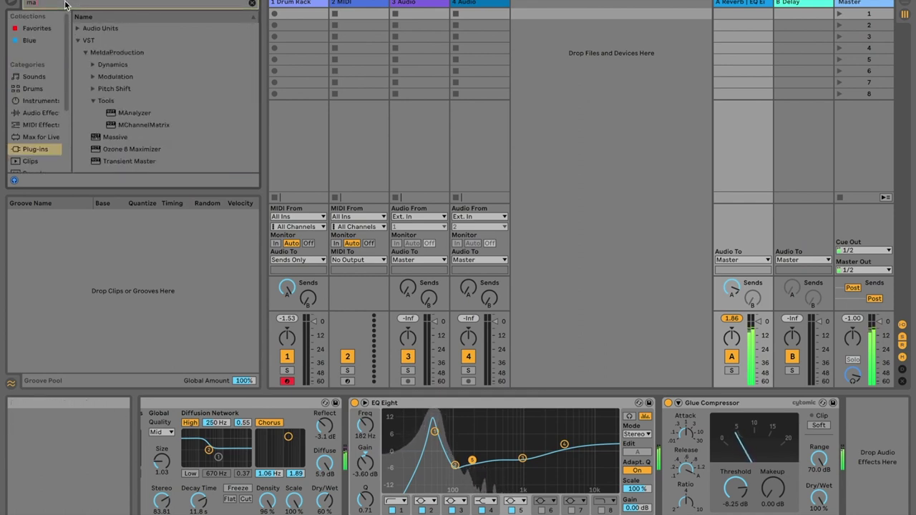
key("BackSpace")
type("t")
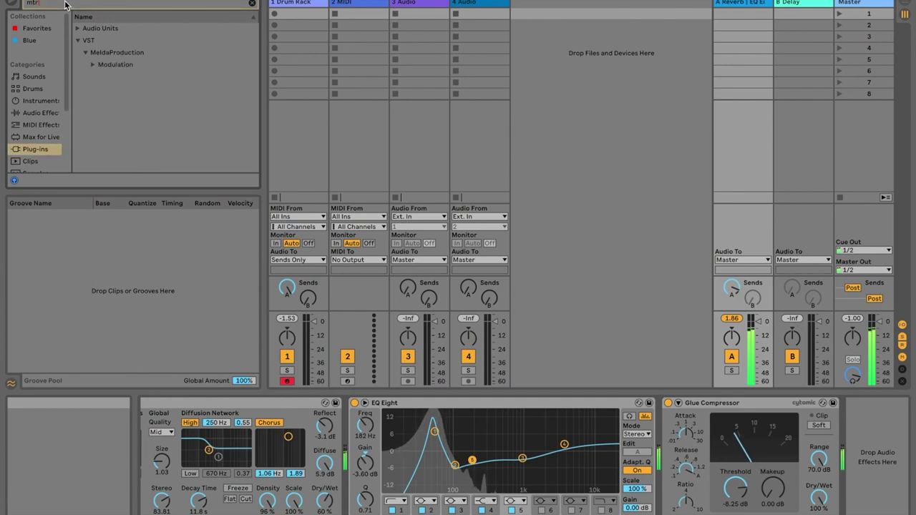
key("BackSpace")
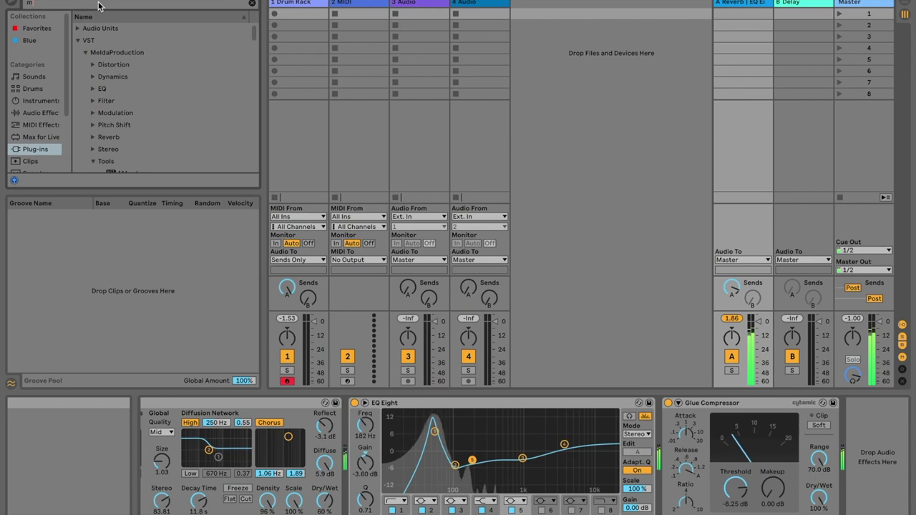
scroll(115, 74, "down", 1)
left_click(131, 101)
scroll(184, 92, "down", 2)
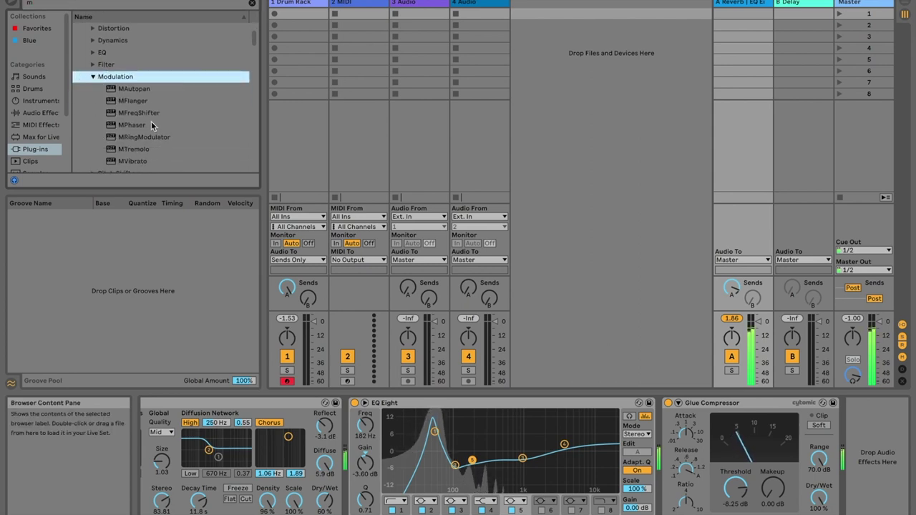
double_click(124, 150)
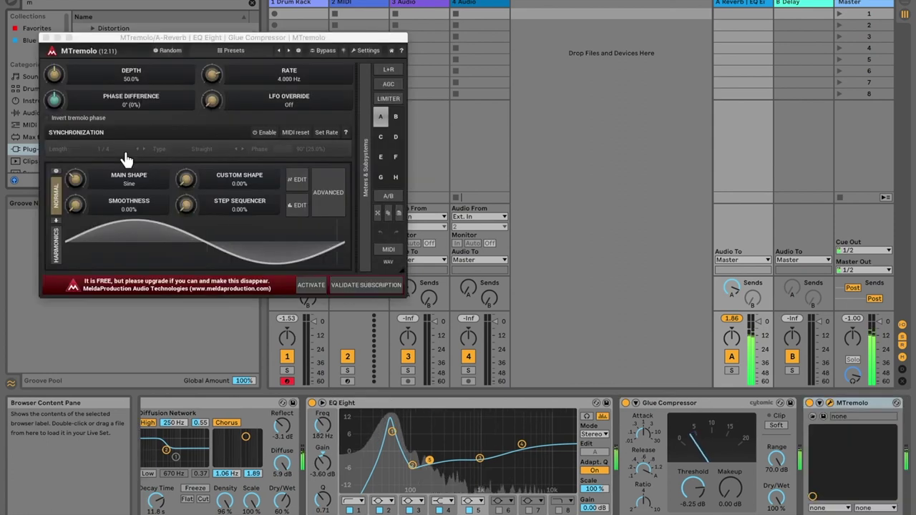
Enable MTremolo's tempo synchronization and set its length to 1/2.
left_click(265, 132)
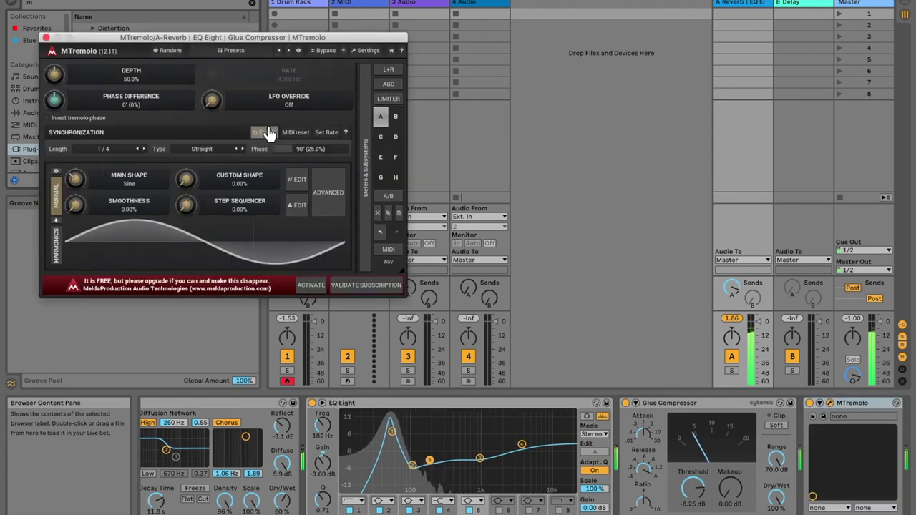
left_click(120, 149)
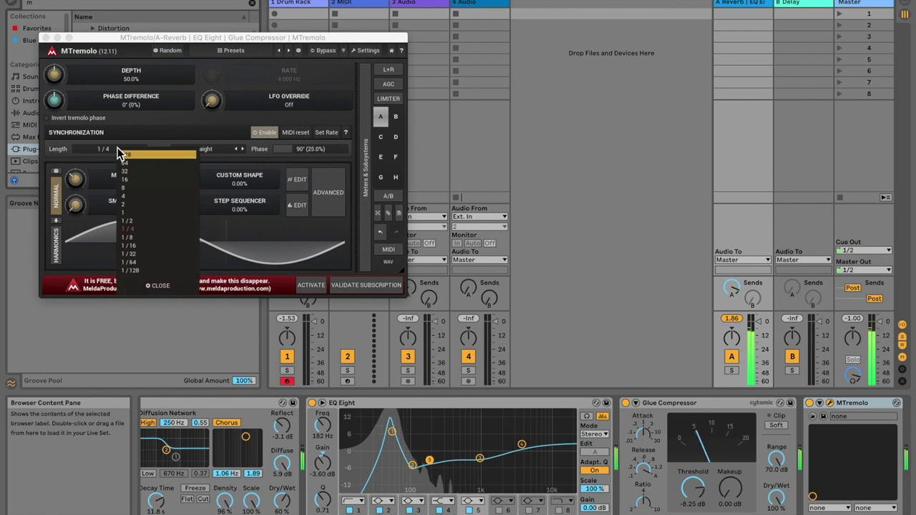
left_click(136, 222)
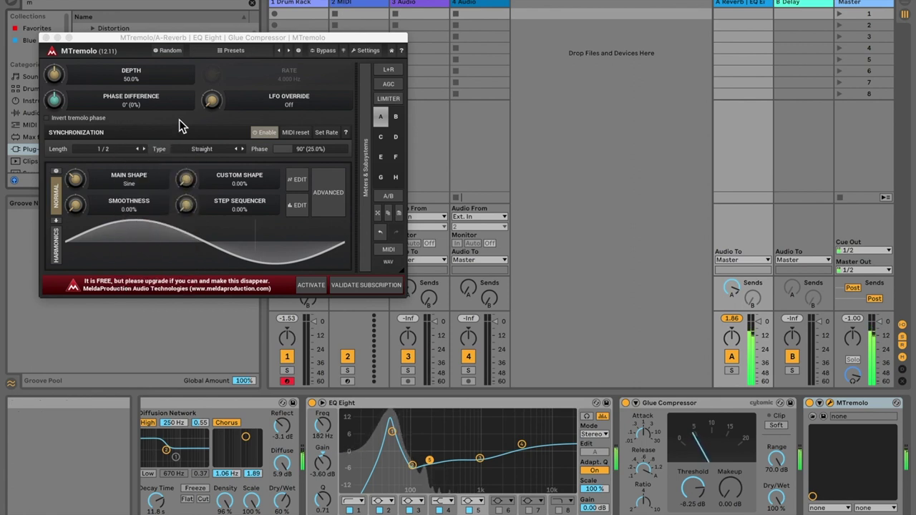
Set the tremolo's depth to 100% and blend its main shape to 84% Saw, 16% Noise.
left_click_drag(74, 179, 75, 143)
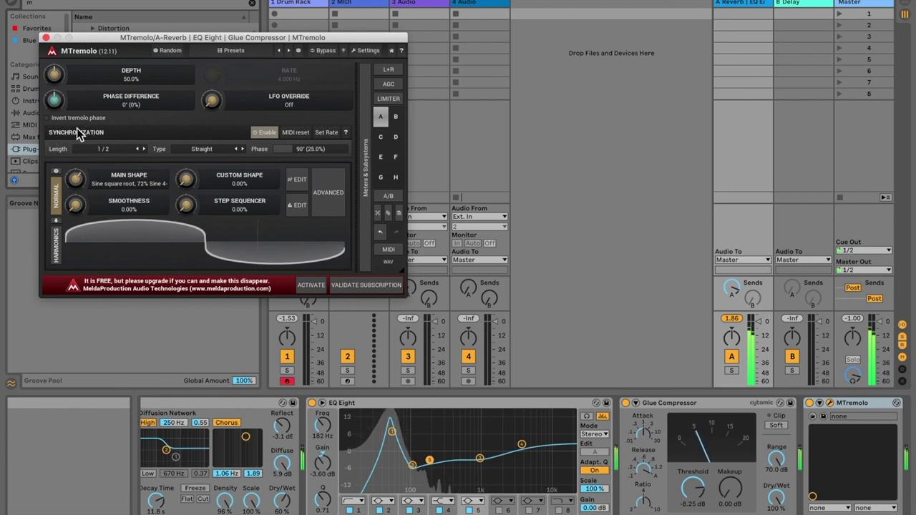
left_click(74, 179)
mouse_move(74, 179)
left_mouse_down()
mouse_move(60, 153)
mouse_move(74, 174)
left_mouse_up()
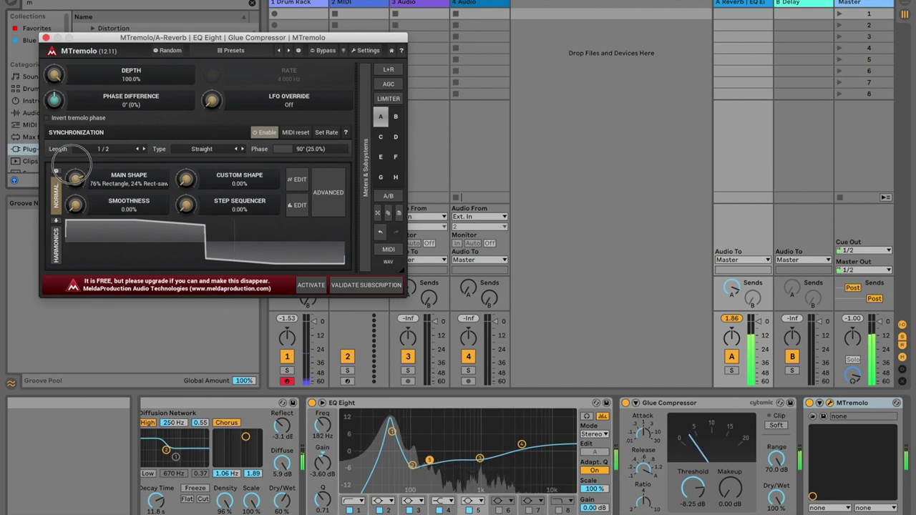
left_click_drag(72, 155, 72, 152)
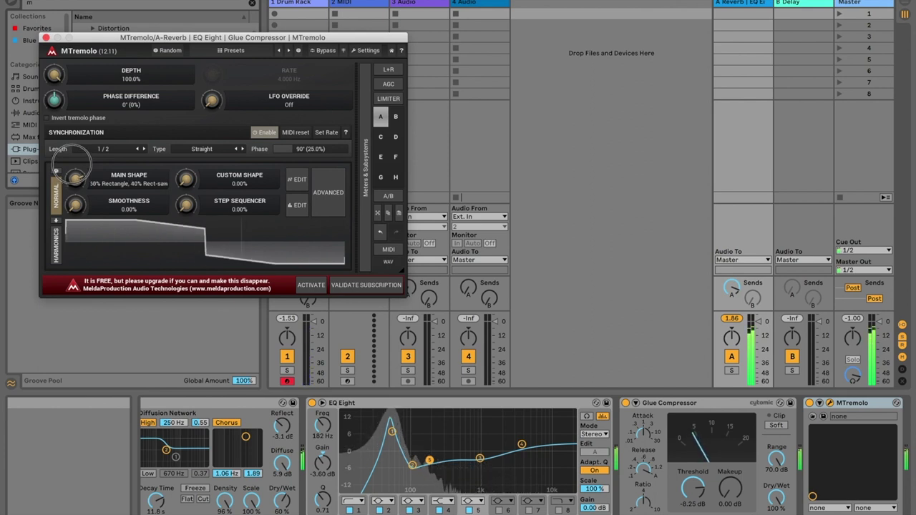
left_click_drag(78, 179, 79, 165)
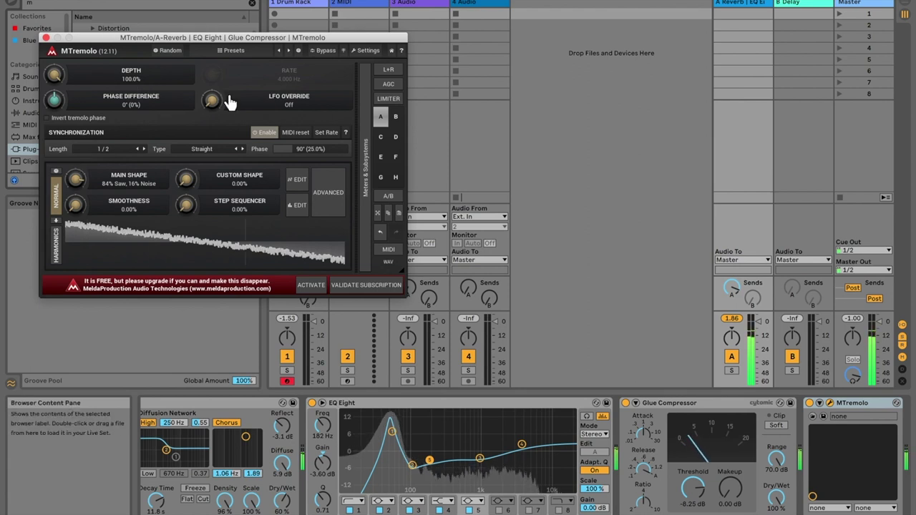
Set the tremolo's phase difference to 40° and close the plug-in window.
mouse_move(52, 93)
left_mouse_down()
mouse_move(51, 72)
mouse_move(53, 110)
mouse_move(54, 93)
left_mouse_up()
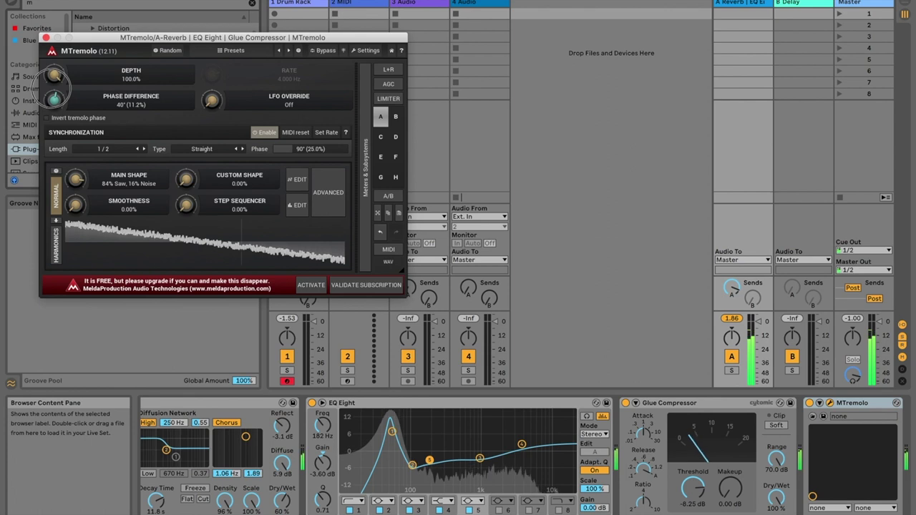
left_click_drag(199, 100, 187, 335)
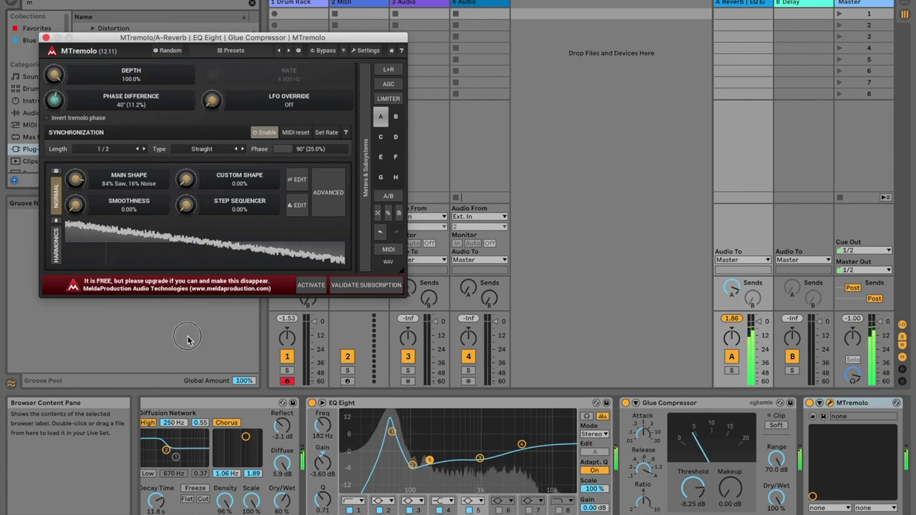
left_click(45, 37)
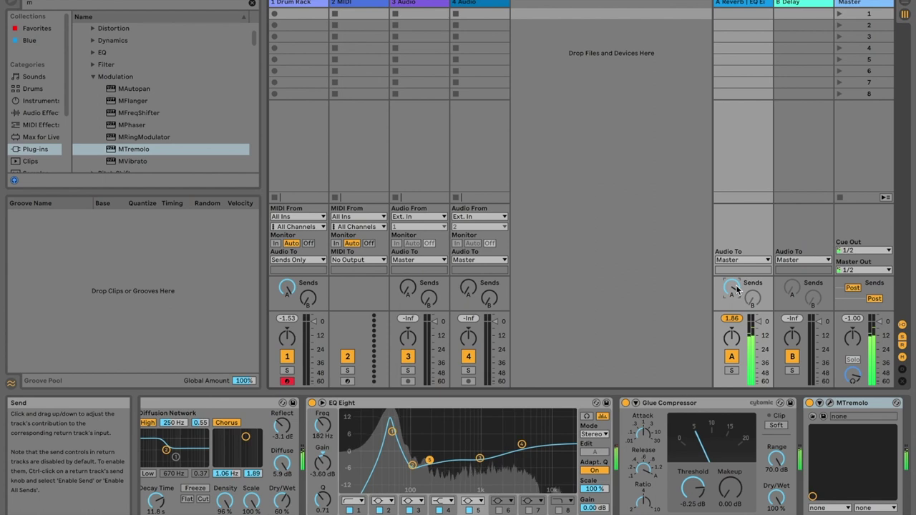
Reopen MTremolo and refine its waveform: main shape 76% Saw, 24% Noise, smoothness 1.6%, custom shape 31.2%.
left_click(831, 404)
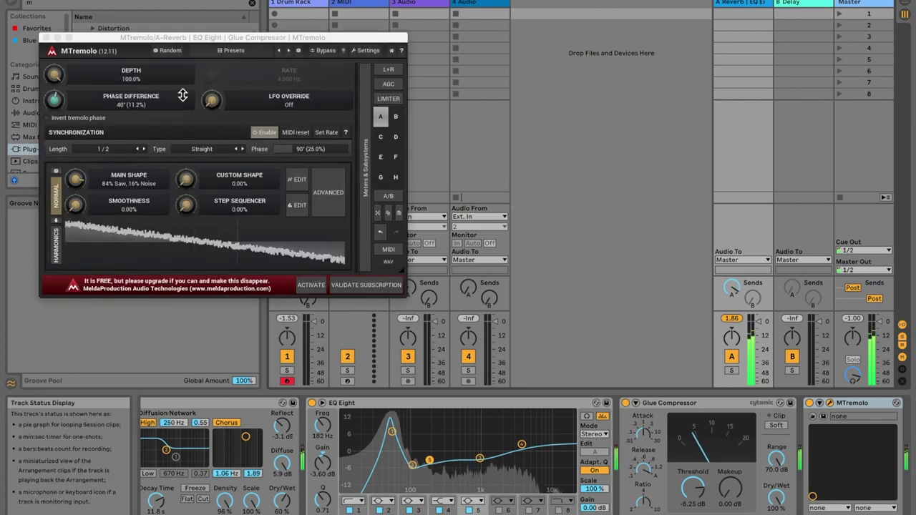
left_click_drag(85, 179, 77, 204)
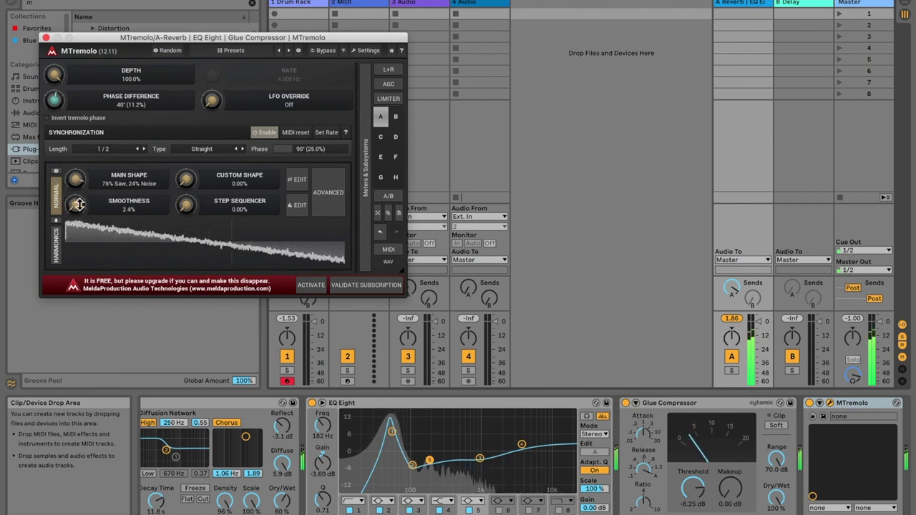
left_click_drag(78, 204, 77, 208)
left_click_drag(185, 180, 193, 158)
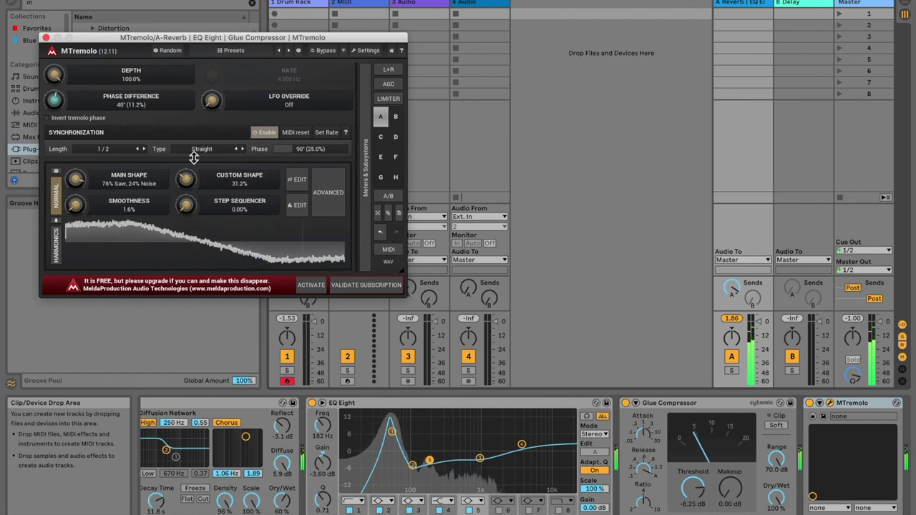
left_click(46, 38)
Create a two-bar clip in the Drum Rack track's first slot with one Rim 3k Sharp note at its start, and launch it.
double_click(309, 15)
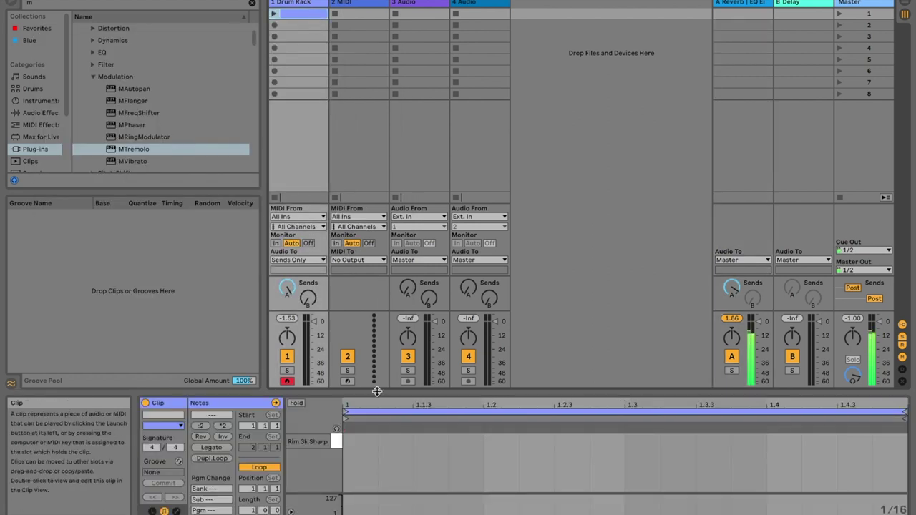
left_click(354, 442)
key("b")
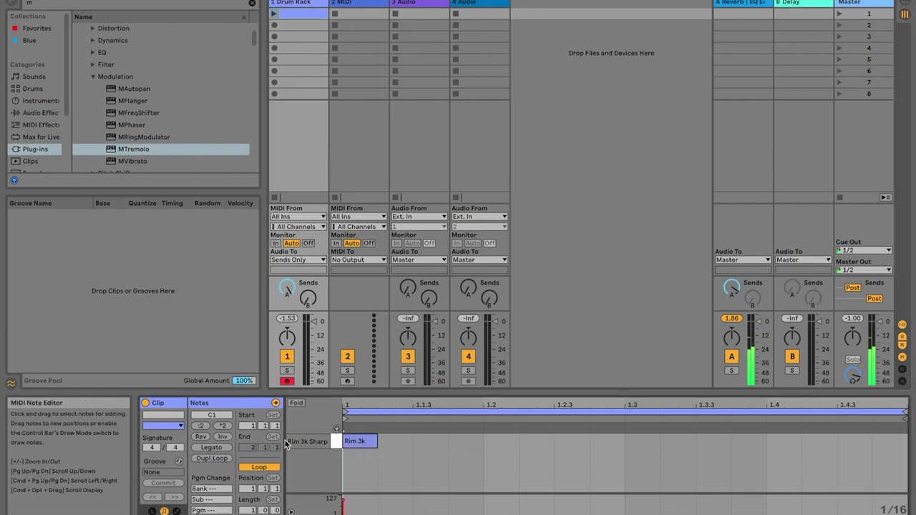
left_click(223, 436)
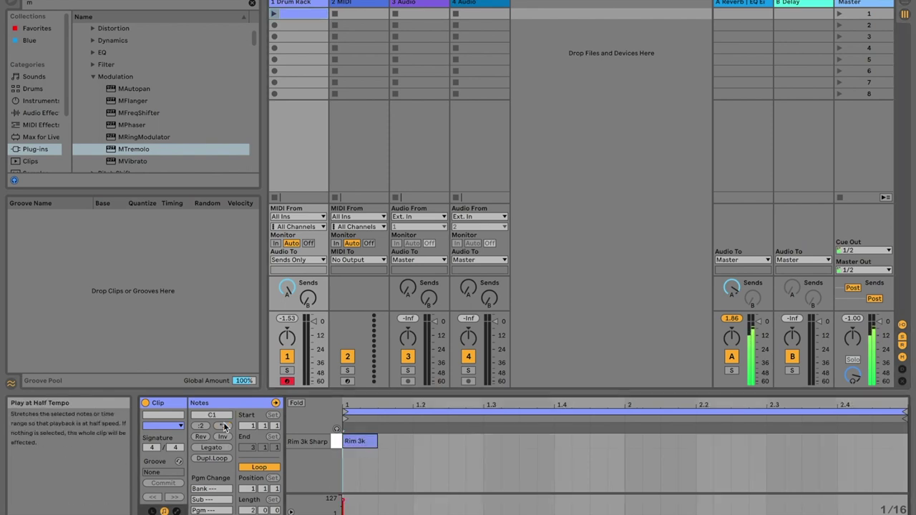
left_click(274, 13)
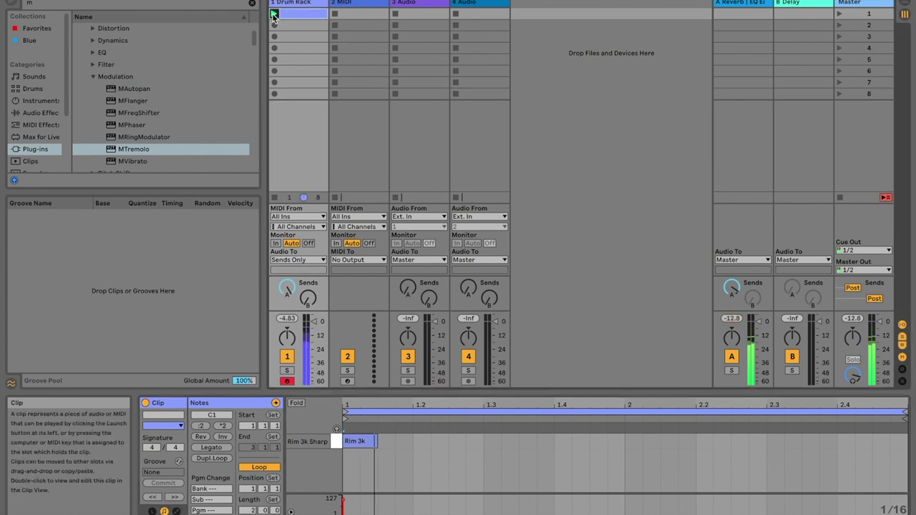
Show the Reverb return track's devices and raise the Reverb's Dry/Wet to 80%.
left_click(743, 4)
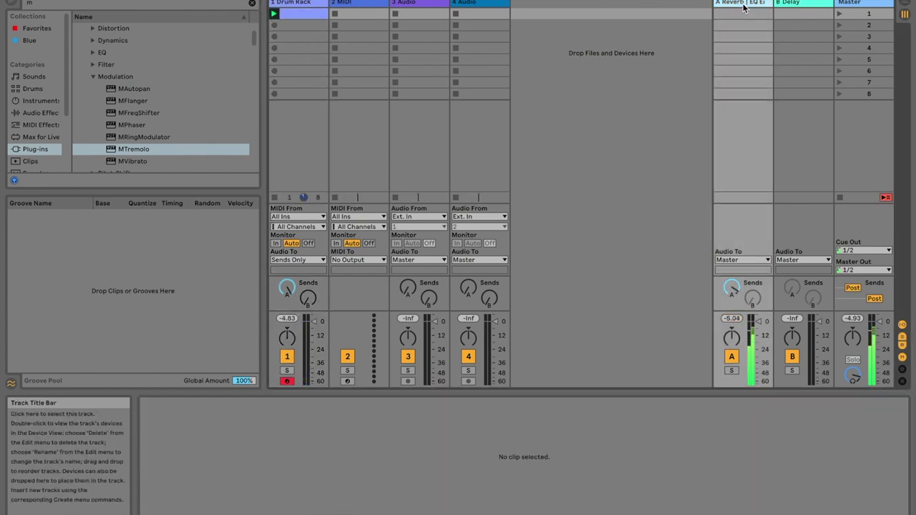
double_click(742, 5)
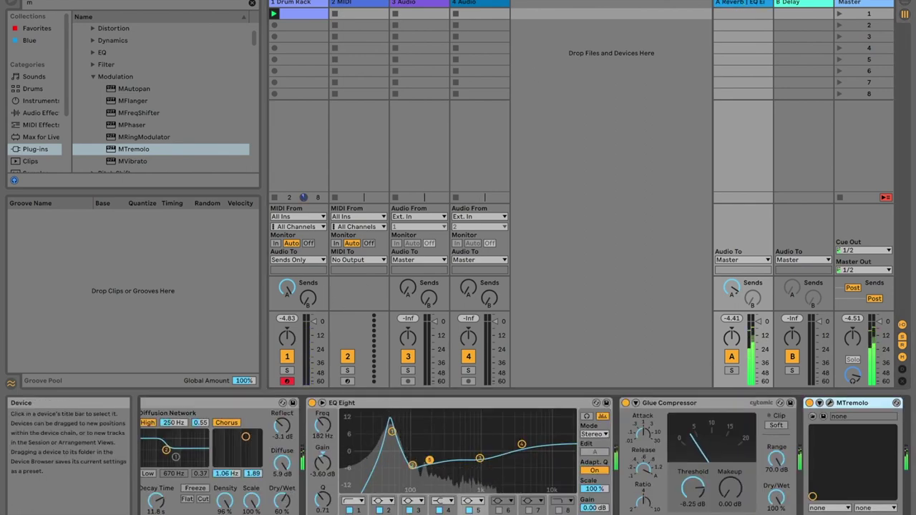
left_click_drag(281, 499, 282, 513)
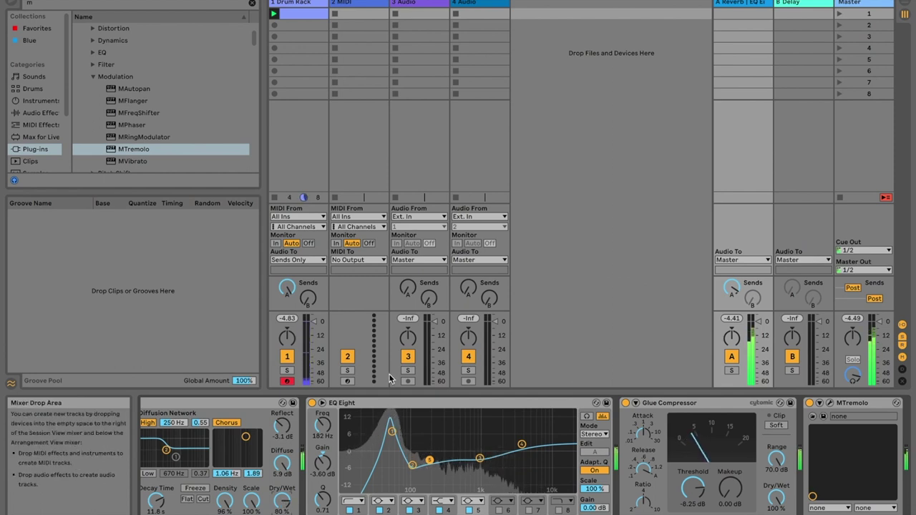
scroll(423, 454, "left", 3)
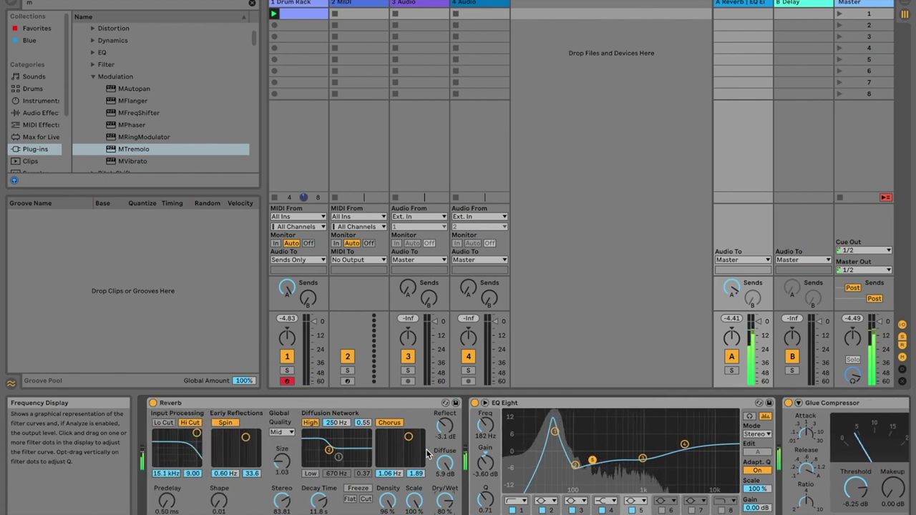
scroll(427, 454, "right", 3)
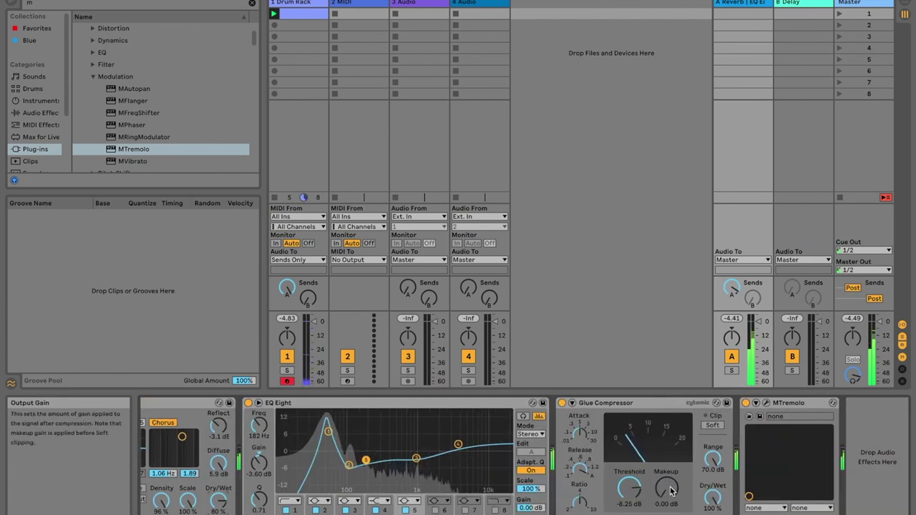
Move MTremolo ahead of the Glue Compressor in the Reverb return track's chain and close its plug-in window.
left_click(769, 403)
left_click_drag(781, 403, 564, 408)
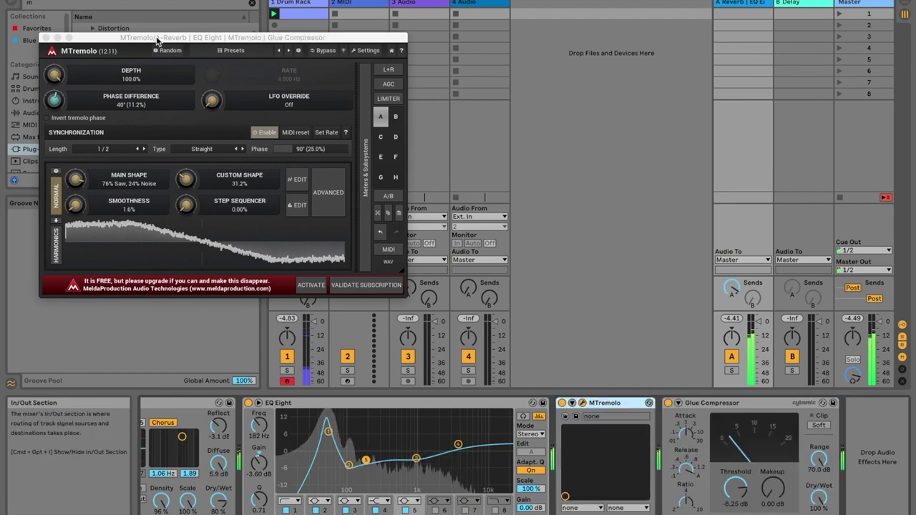
left_click(46, 37)
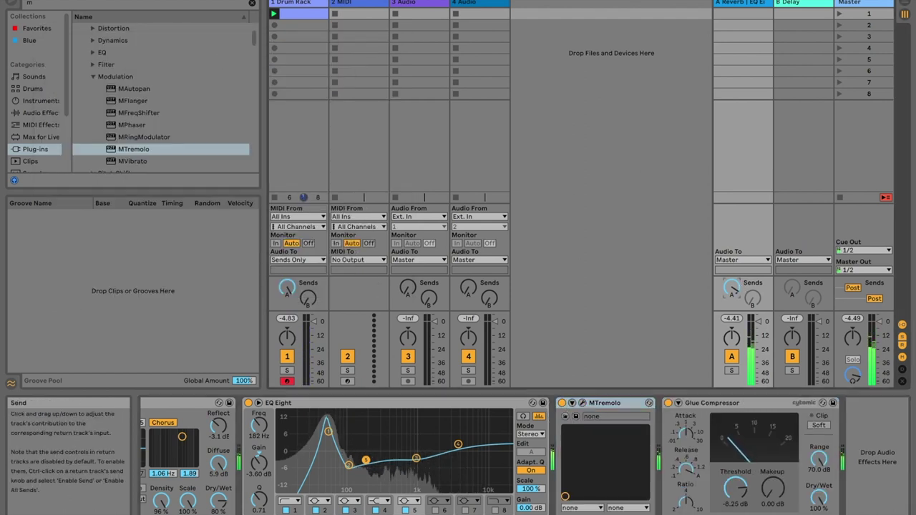
Find Drum Buss among the audio effects, insert it between EQ Eight and MTremolo on the Reverb return, and enable its compressor.
scroll(600, 465, "left", 3)
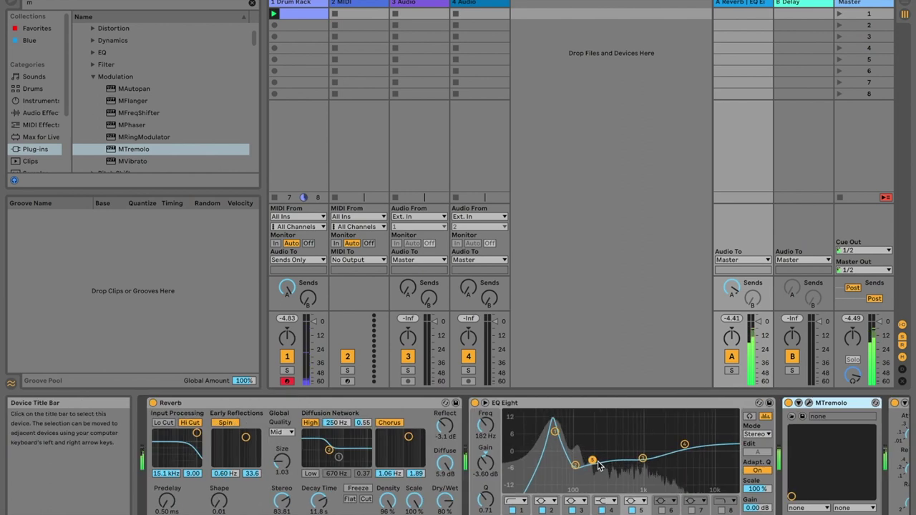
left_click(39, 112)
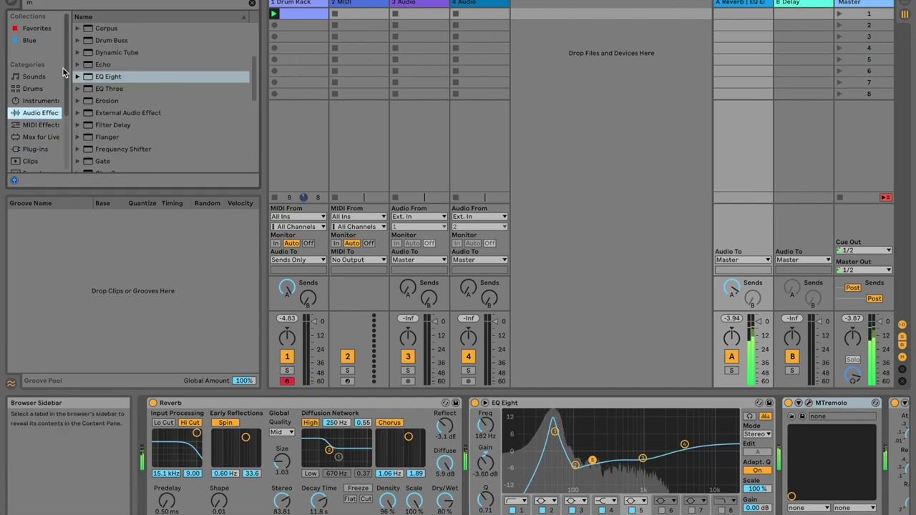
left_click(56, 6)
type("mbuss")
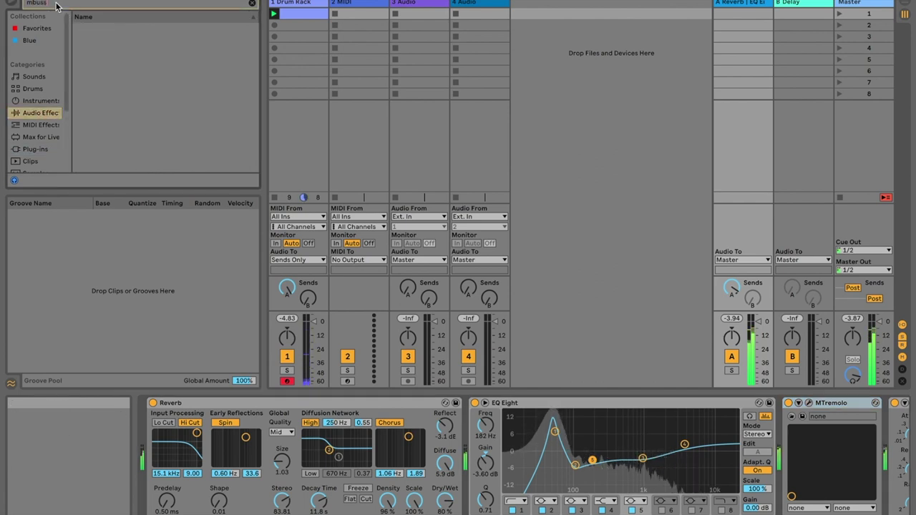
double_click(56, 5)
type("buss")
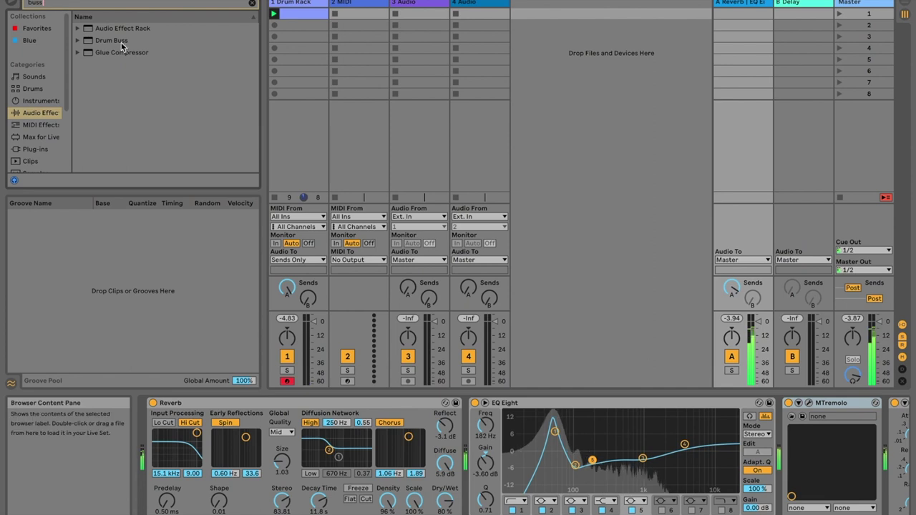
left_click_drag(113, 41, 792, 485)
left_click_drag(750, 427, 749, 445)
left_click(750, 508)
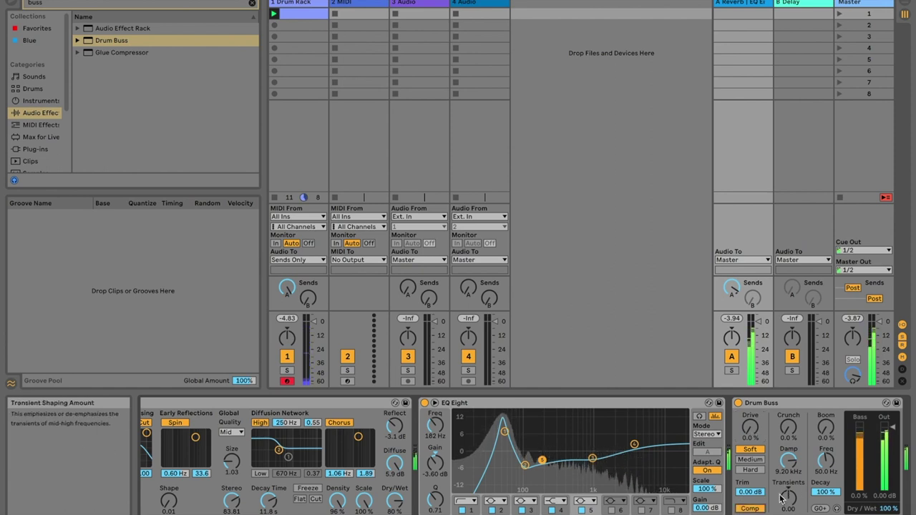
Set the return track's Drum Buss to Transients 0.17, Trim -2.19 dB and Boom 25%.
scroll(781, 496, "right", 3)
left_click_drag(597, 496, 597, 472)
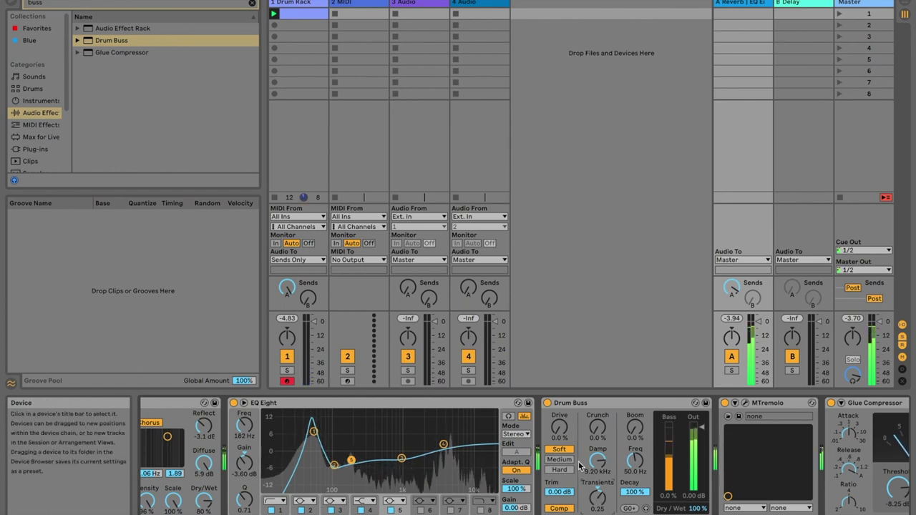
left_click_drag(597, 496, 596, 503)
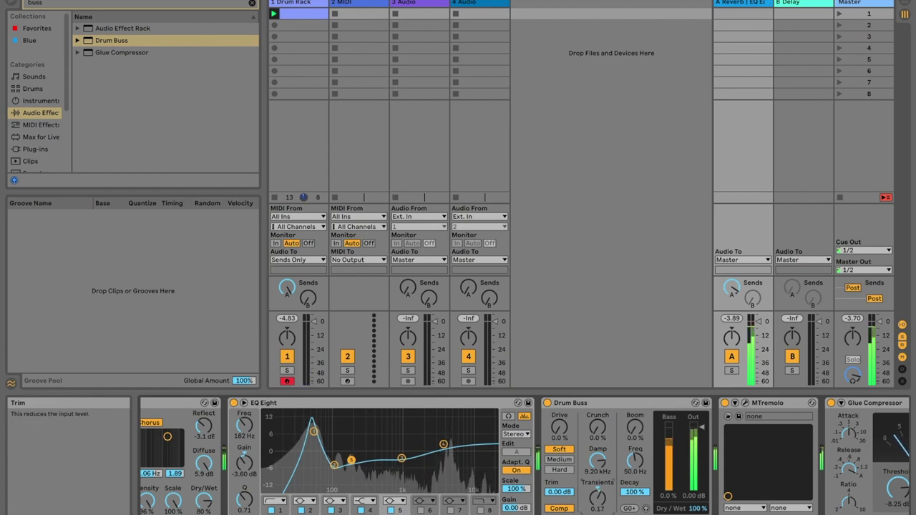
left_click_drag(634, 427, 635, 415)
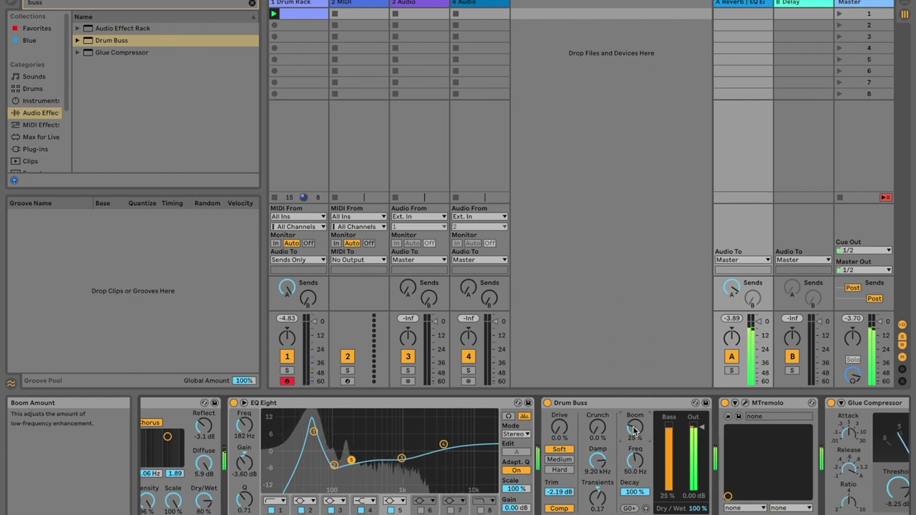
Open MTremolo, set its phase difference to 17° and close the plug-in window.
left_click(744, 403)
left_click_drag(56, 100, 56, 111)
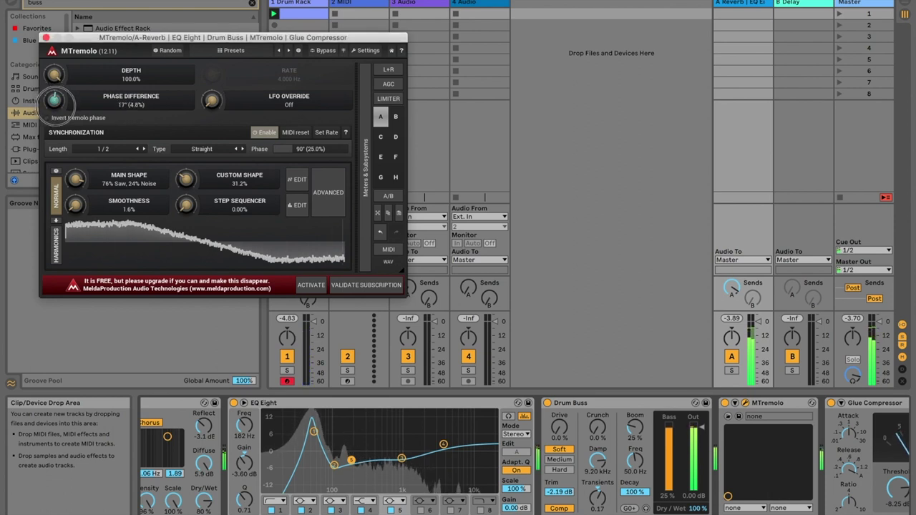
left_click(45, 38)
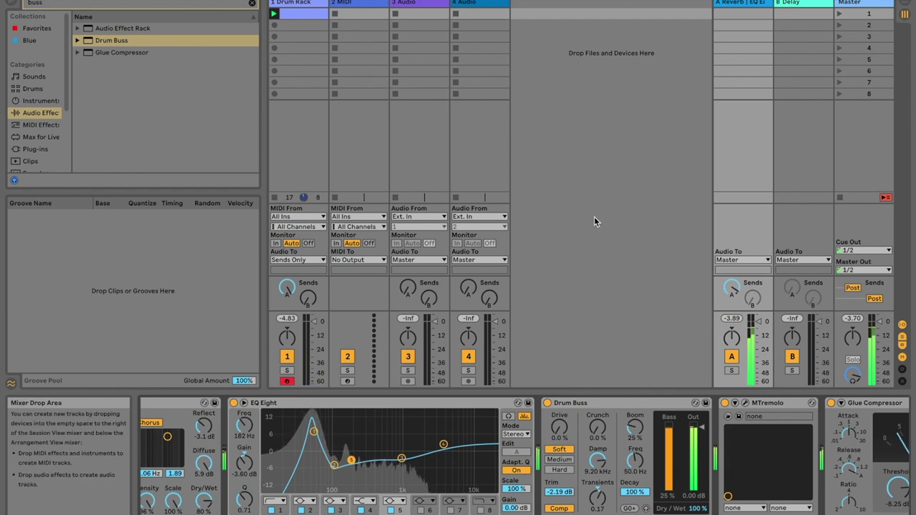
Try a 1/16 synchronization length in MTremolo, return it to 1/2, and close the plug-in window.
left_click(746, 402)
left_click(119, 151)
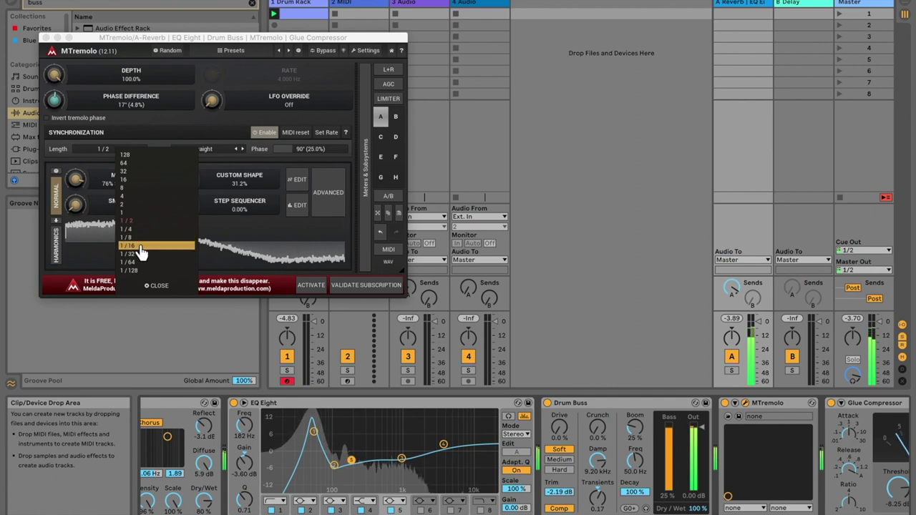
left_click(142, 246)
left_click(118, 156)
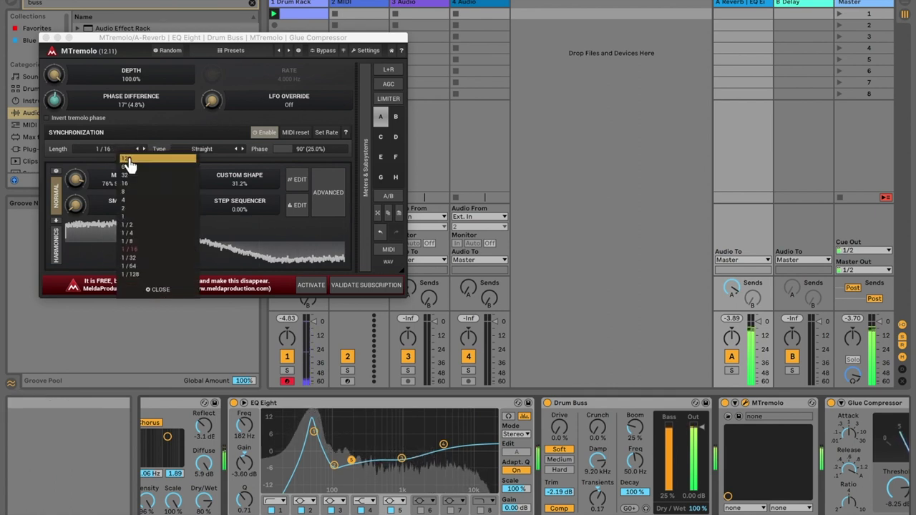
left_click(133, 224)
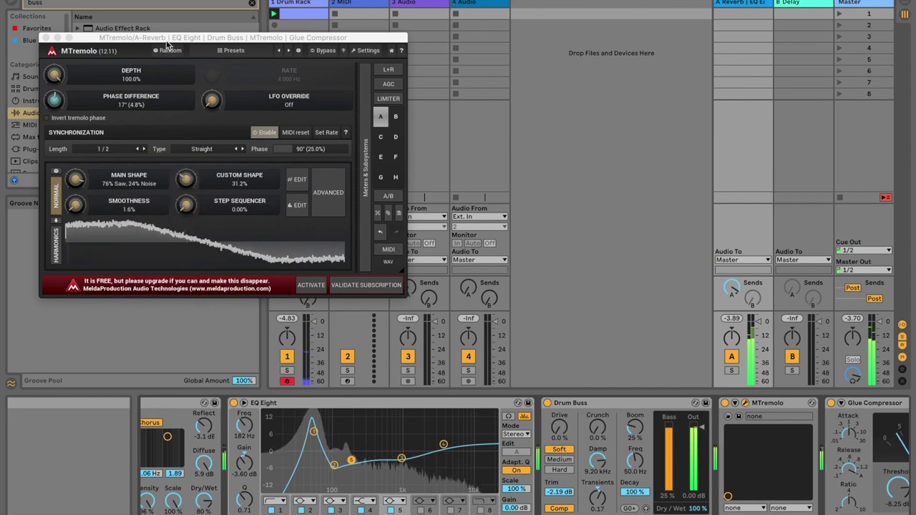
left_click(45, 37)
Duplicate the MTremolo device on the Reverb return and set the copy's synchronization length to 1/16.
left_click(754, 404)
key("ctrl+d")
left_click(754, 404)
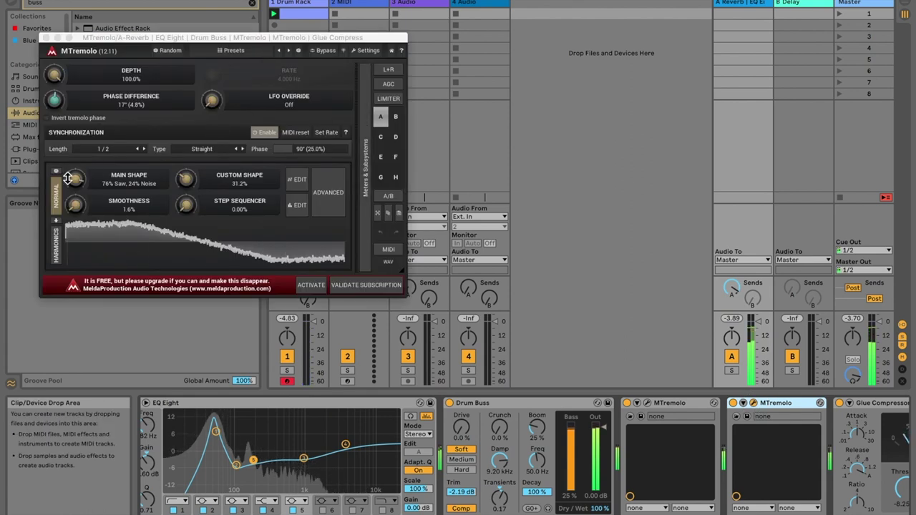
left_click(126, 153)
left_click(143, 214)
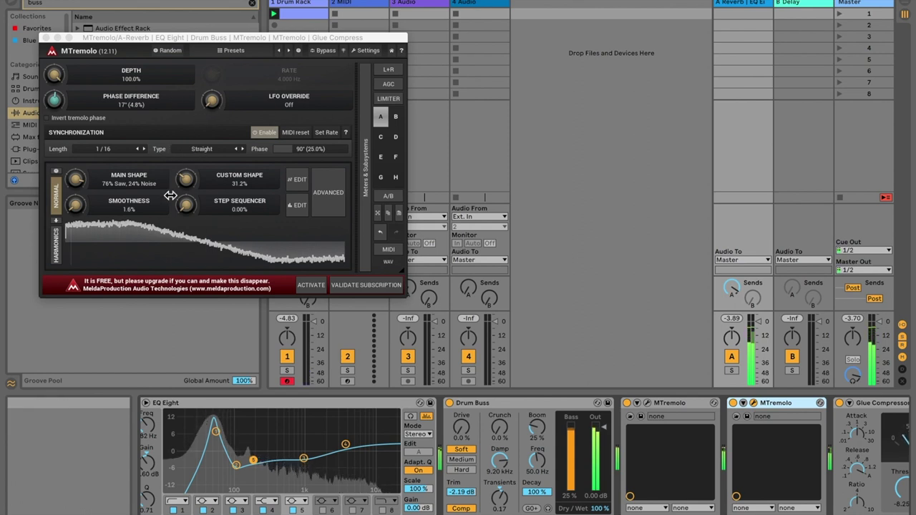
Shape the second MTremolo with main shape 8% Rect-saw, 92% Saw, depth 84%, custom shape 15.2% and smoothness 19.2%, and close its window.
left_click_drag(74, 179, 75, 179)
left_click_drag(54, 75, 55, 85)
left_click_drag(186, 180, 186, 192)
left_click_drag(75, 207, 74, 203)
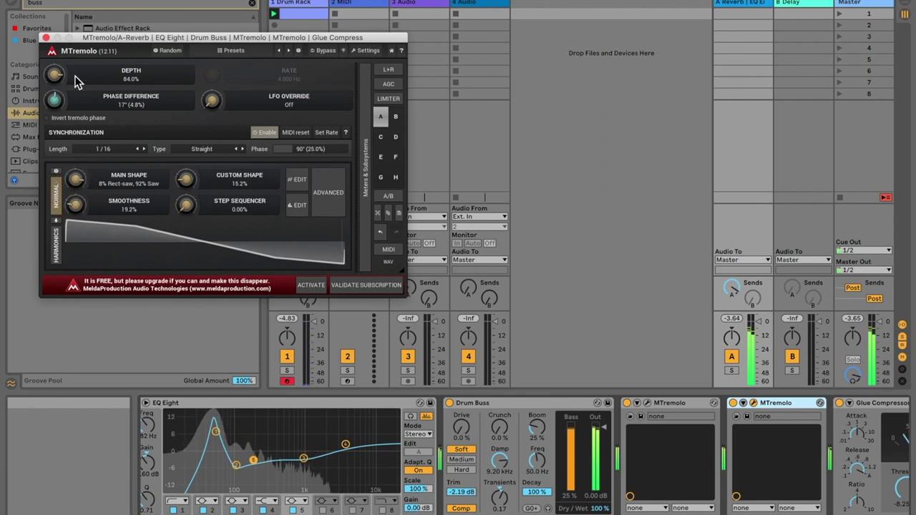
left_click(45, 38)
Raise the Reverb's Dry/Wet to 100% and the return track's Drum Buss Drive to 38%.
scroll(471, 494, "right", 5)
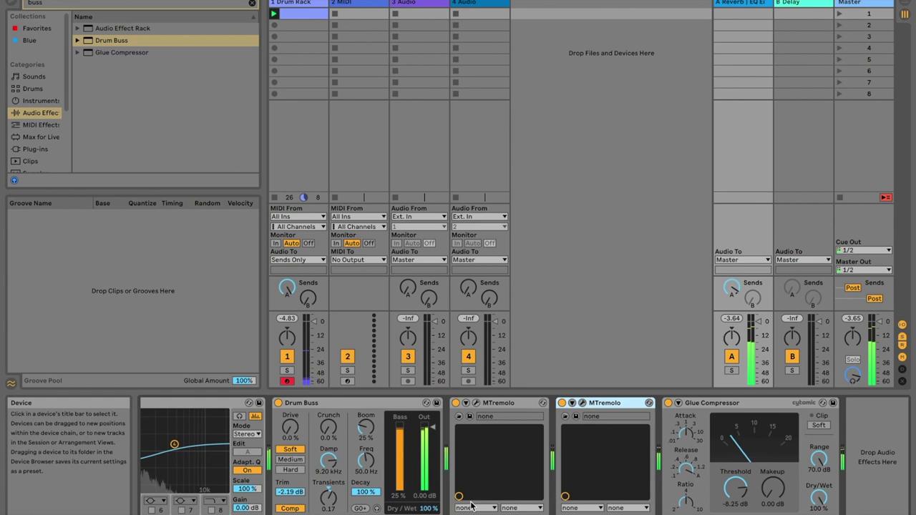
scroll(471, 506, "left", 5)
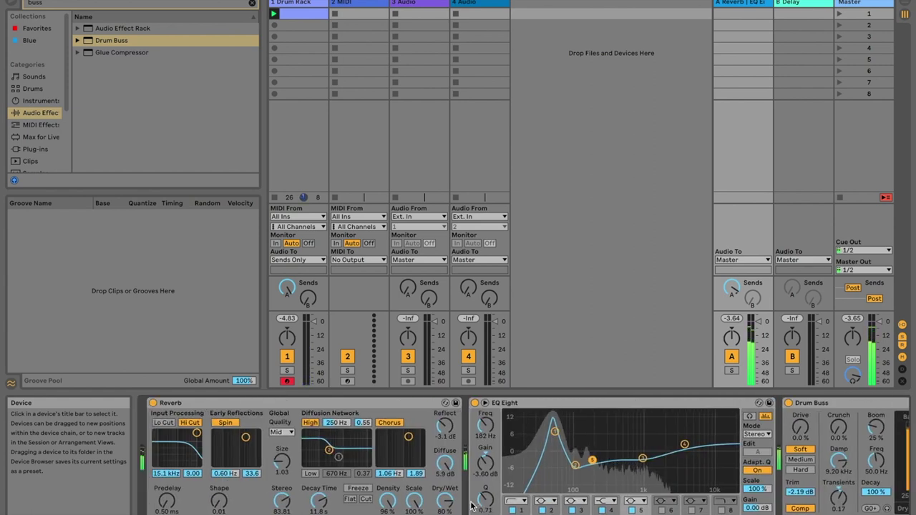
scroll(471, 507, "right", 6)
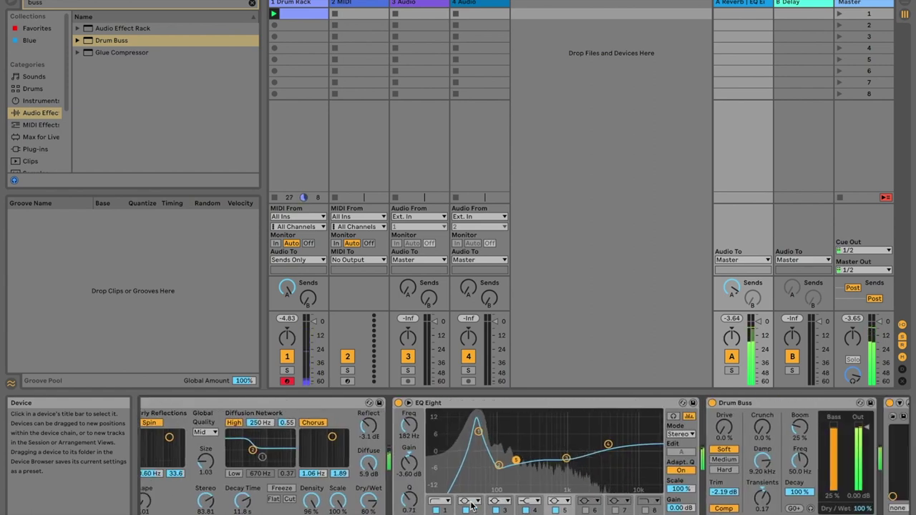
scroll(470, 507, "left", 5)
left_click_drag(354, 500, 355, 447)
scroll(322, 458, "right", 10)
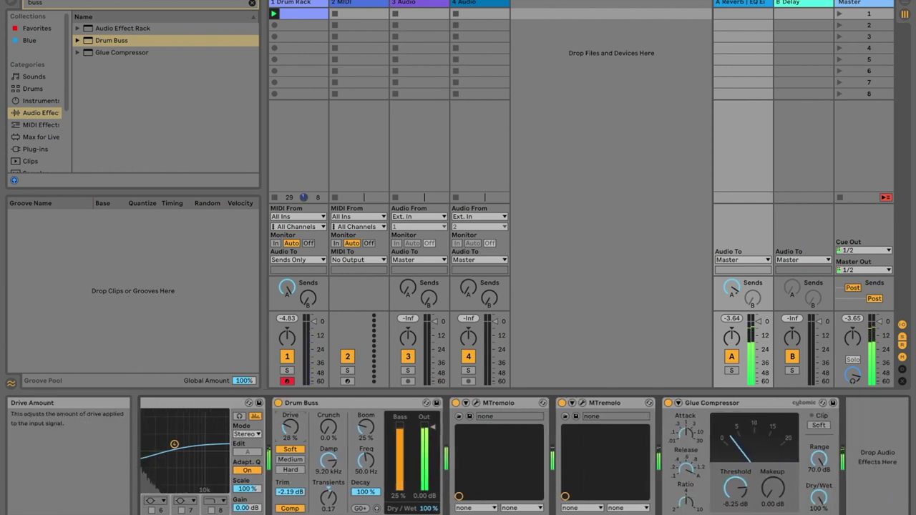
left_click_drag(289, 427, 290, 406)
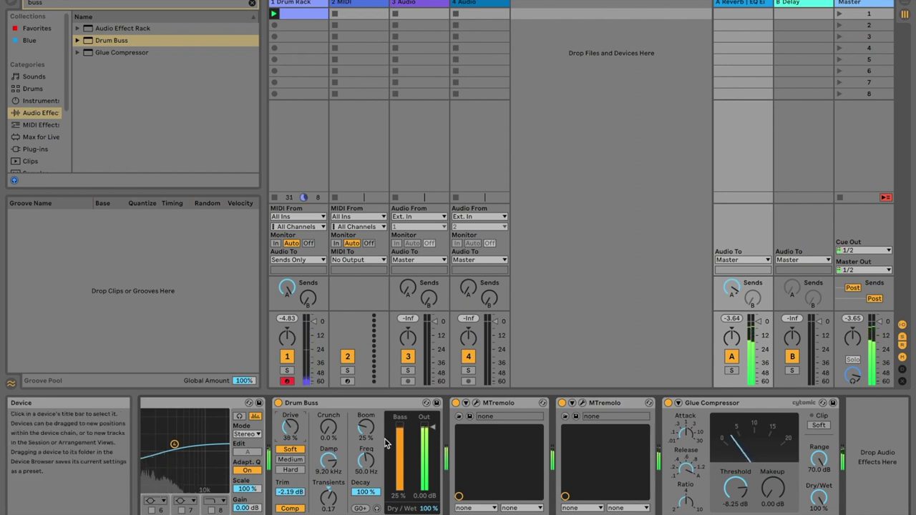
Reset the second MTremolo's phase difference to 0° and close its window.
left_click(583, 403)
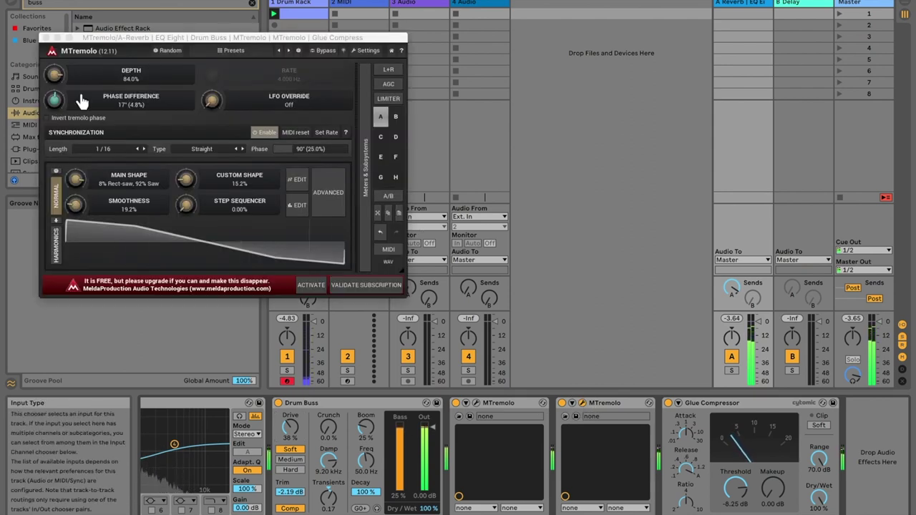
double_click(55, 100)
type("0")
key("Return")
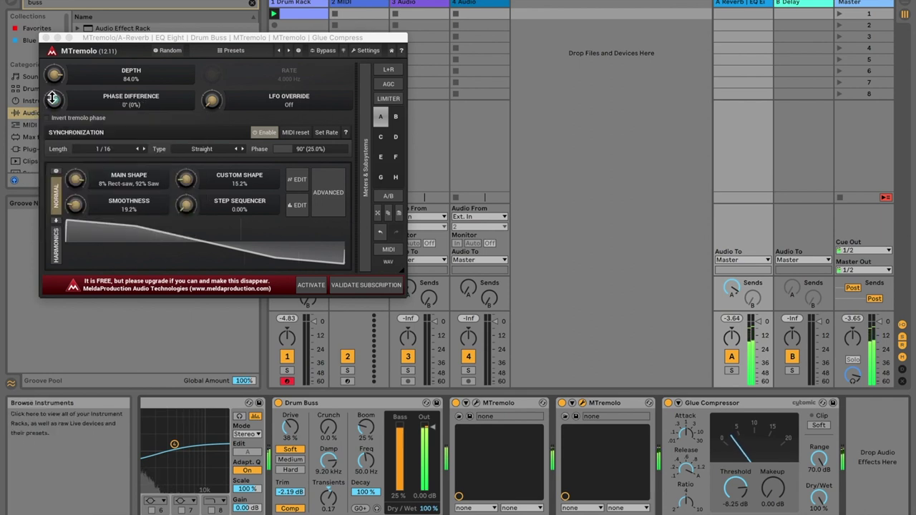
left_click(44, 37)
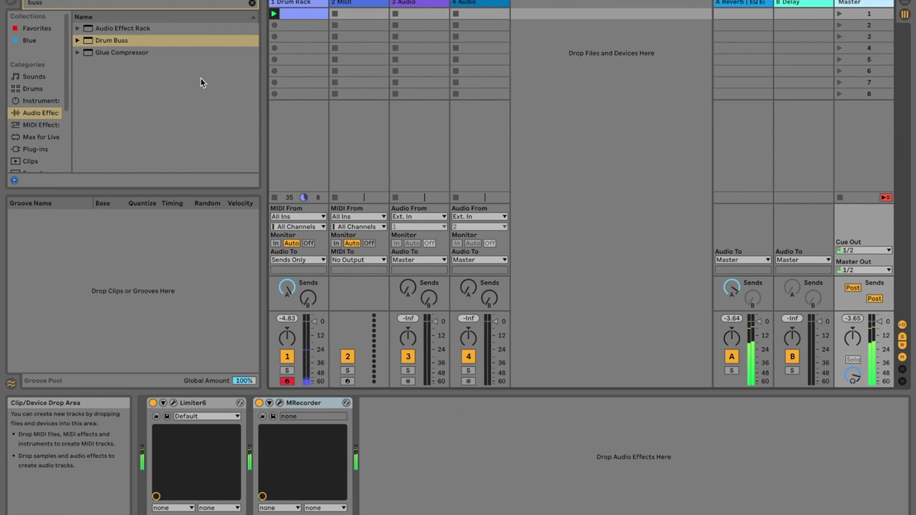
Insert Drum Buss before Limiter6 on the Master track, enable its compressor and set Transients to 0.27.
mouse_move(131, 42)
left_mouse_down()
mouse_move(107, 472)
mouse_move(143, 443)
left_mouse_up()
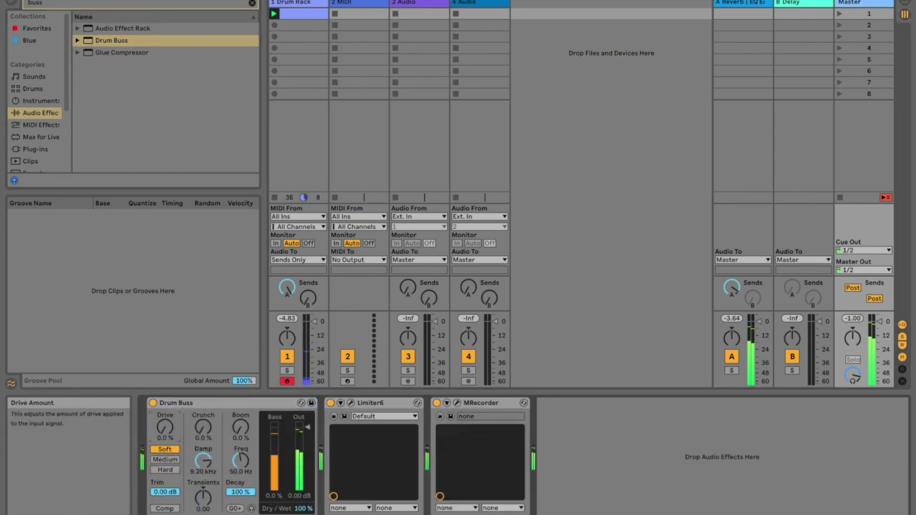
left_click(164, 508)
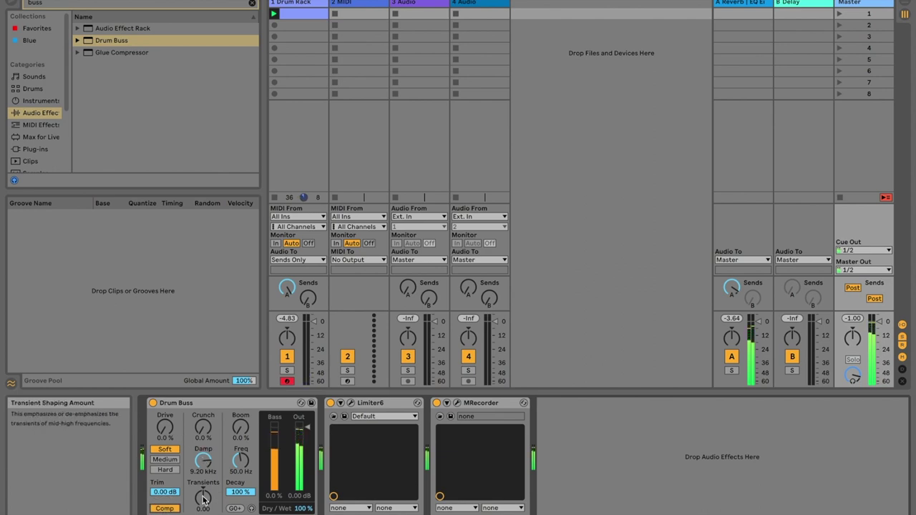
left_click_drag(204, 499, 204, 490)
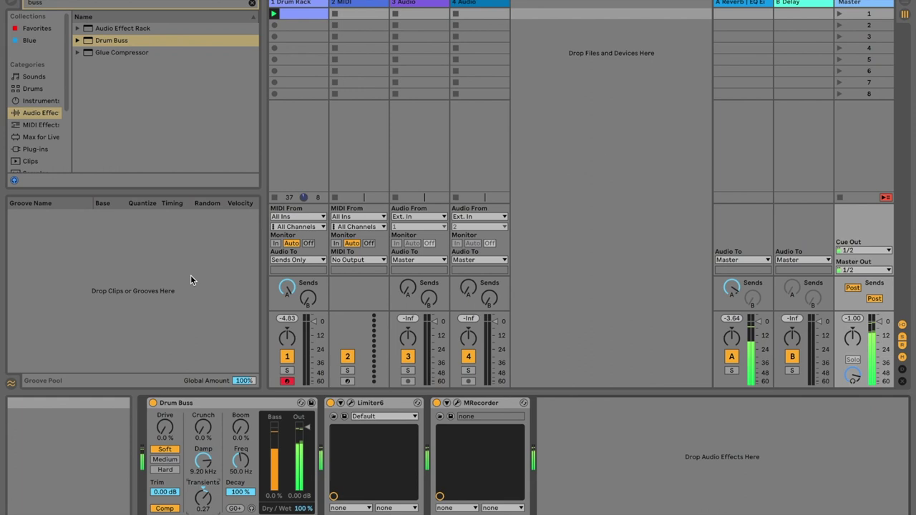
Add EQ Eight before Drum Buss on the Master track and cut about 3.35 dB at 153 Hz.
double_click(53, 6)
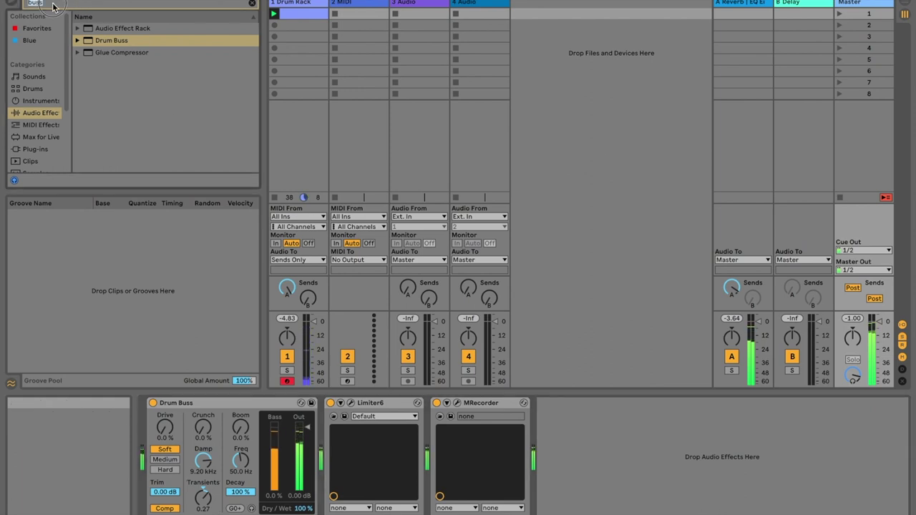
type("eq")
left_click(101, 42)
left_click_drag(101, 45, 151, 419)
mouse_move(273, 451)
left_mouse_down()
mouse_move(266, 431)
mouse_move(266, 463)
left_mouse_up()
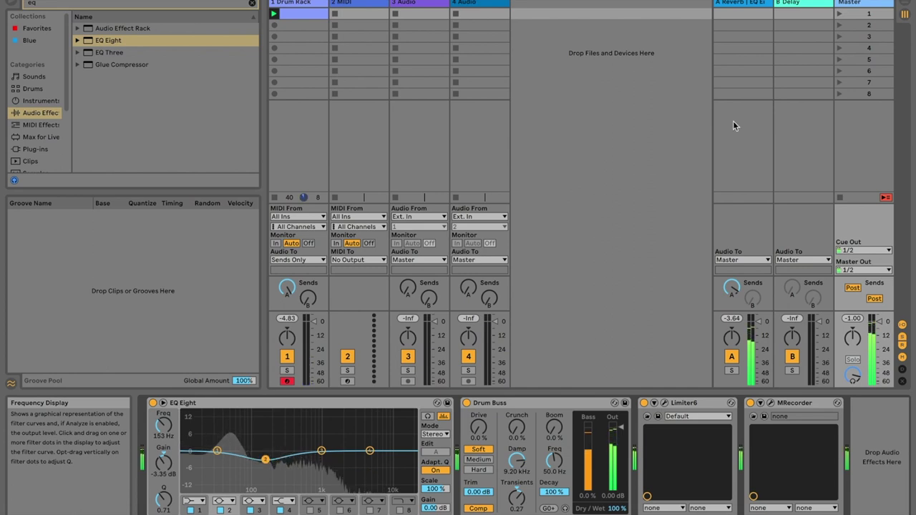
On the Reverb return, toggle the Reverb's Hi Cut off and back on, and set the Diffusion Network's high shelf to 431 Hz and 0.57.
left_click(744, 4)
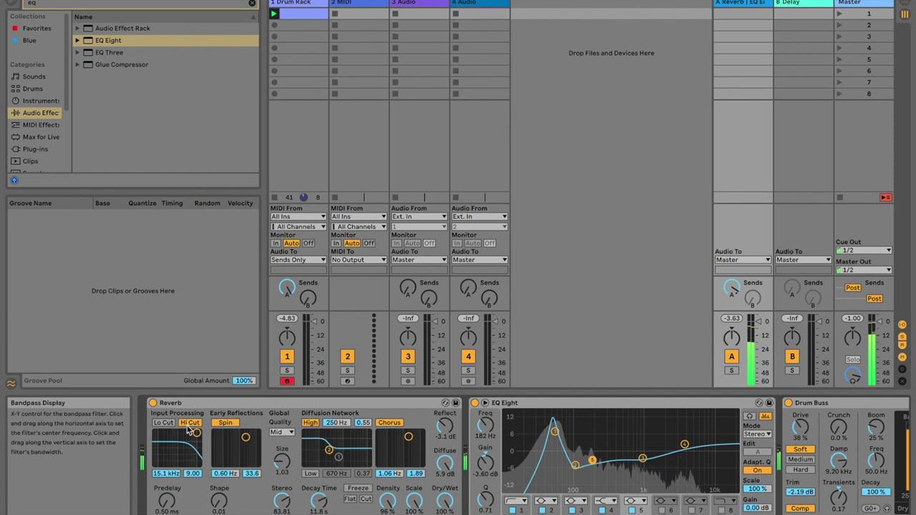
left_click(190, 423)
left_click(189, 423)
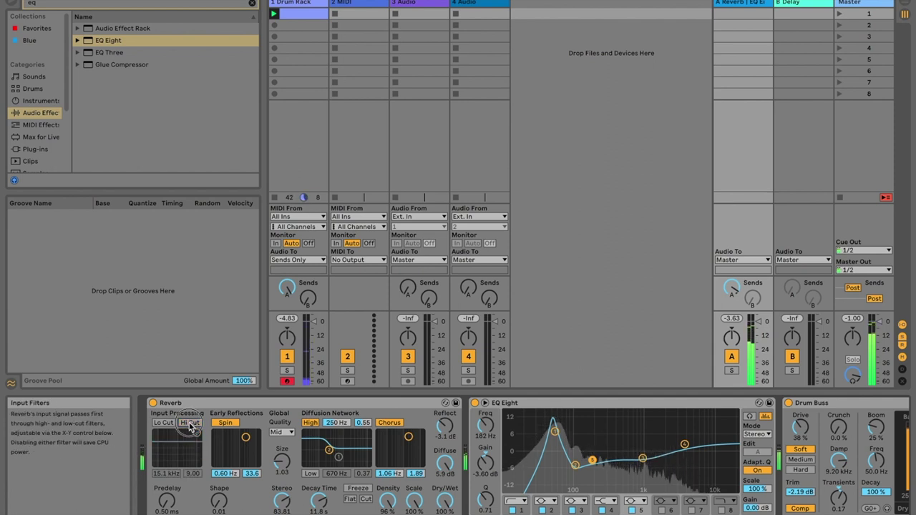
left_click_drag(329, 450, 334, 451)
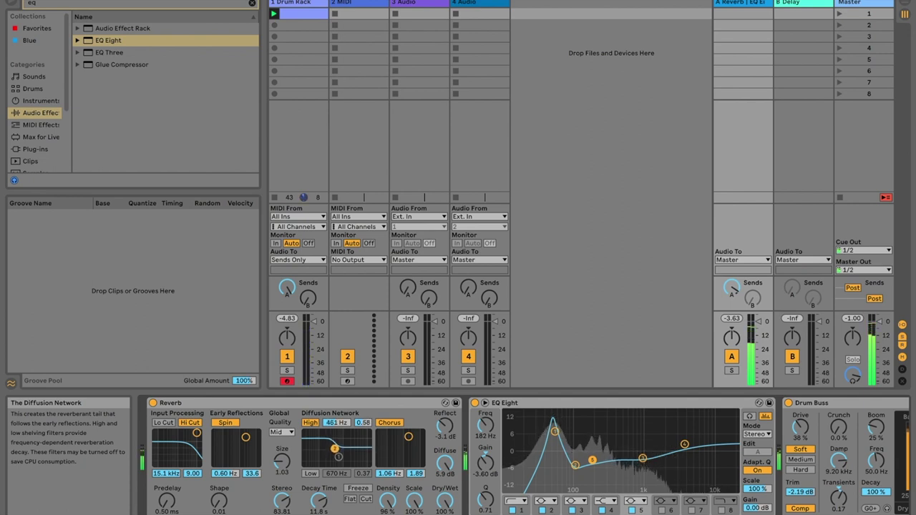
left_click_drag(338, 455, 336, 456)
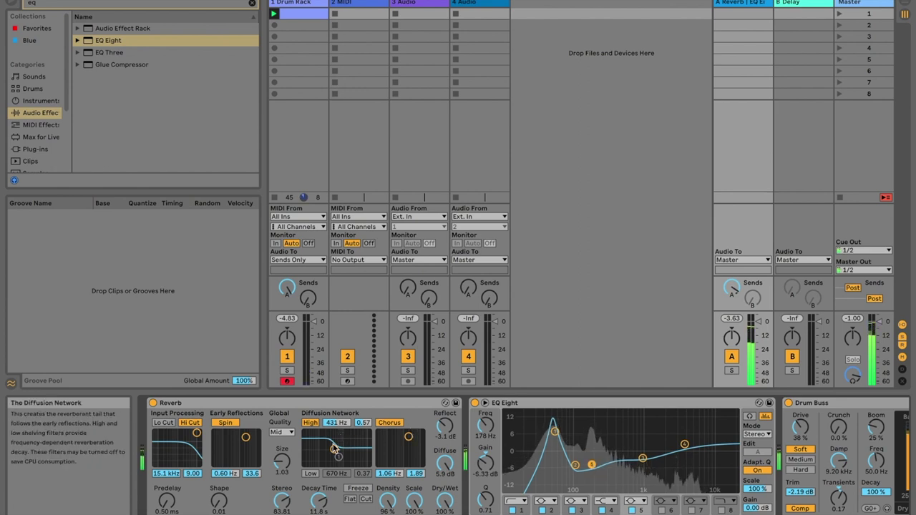
On the Reverb return, set Drum Buss Crunch to 21% and cut 11.3 dB at 182 Hz in EQ Eight, and restart playback.
scroll(546, 438, "right", 3)
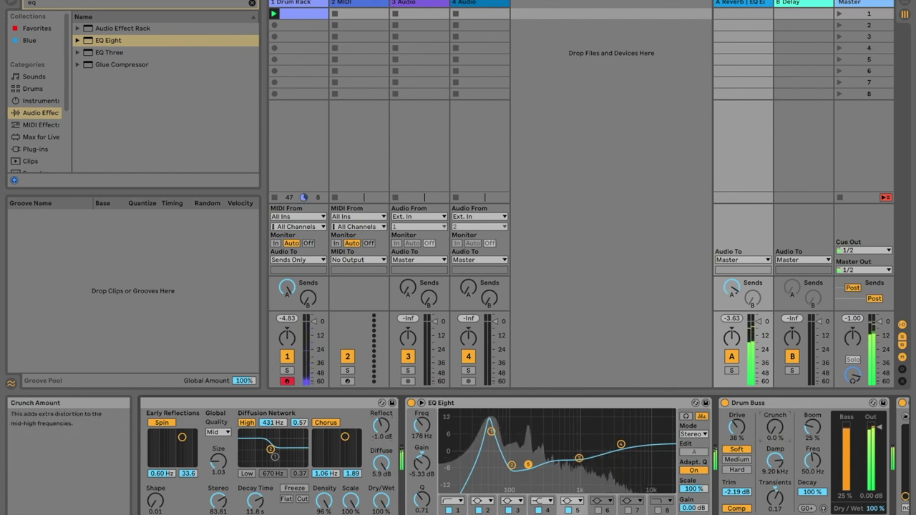
left_click_drag(774, 427, 775, 445)
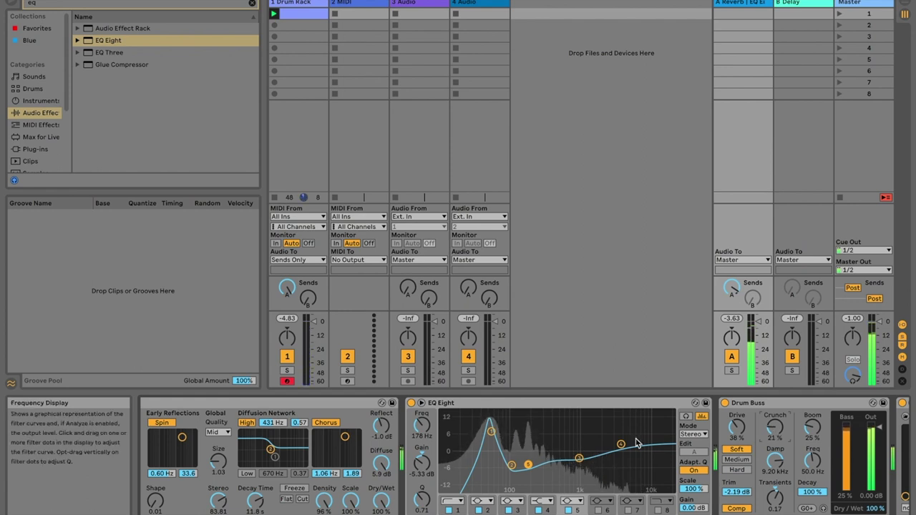
scroll(637, 444, "up", 2)
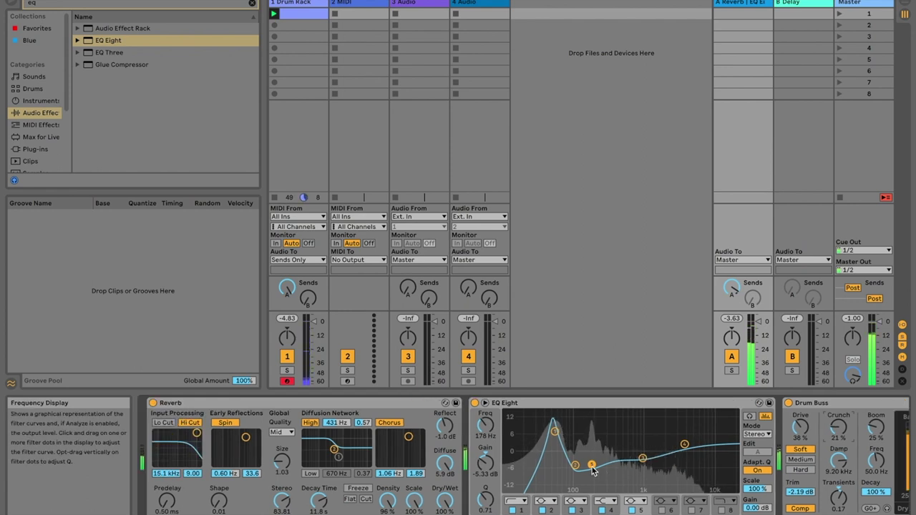
left_click_drag(593, 474, 594, 472)
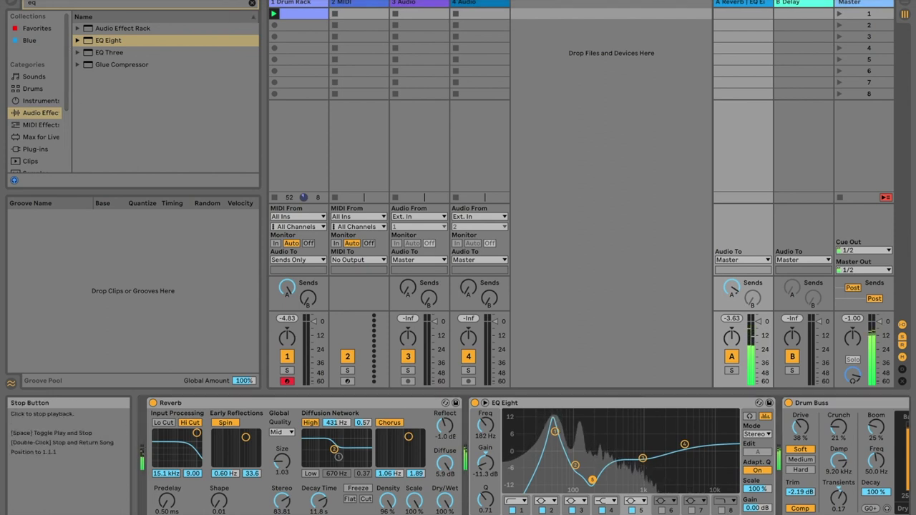
key("space")
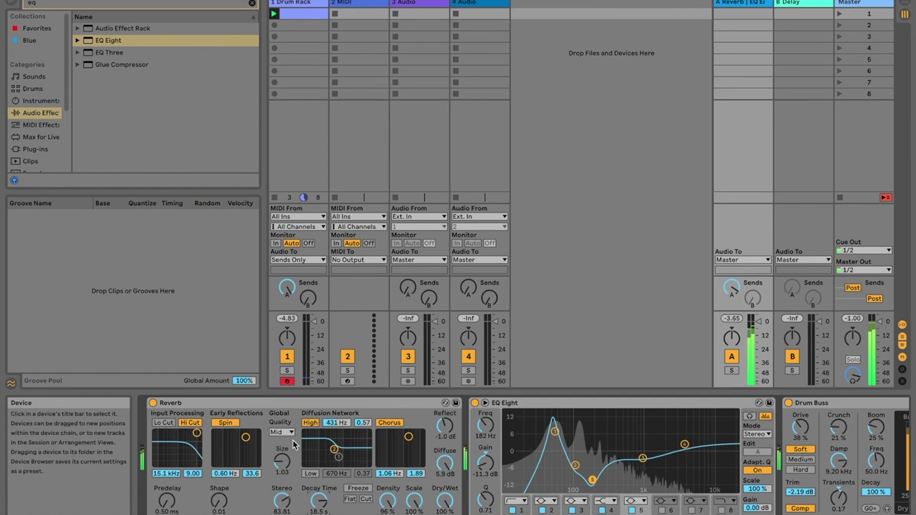
Set the Reverb return's Drum Buss to Drive 32%, Transients 0.33 and Boom 46%.
scroll(337, 435, "right", 10)
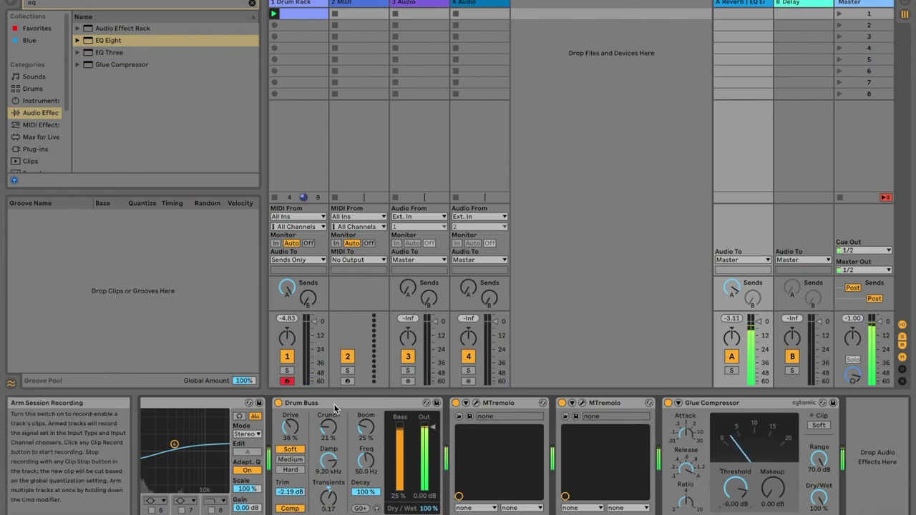
left_click_drag(290, 428, 328, 493)
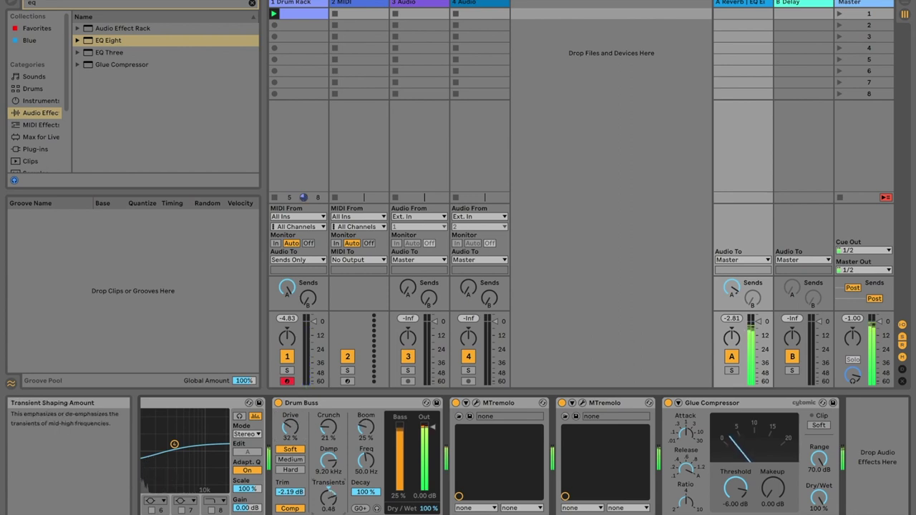
left_click_drag(365, 415, 365, 385)
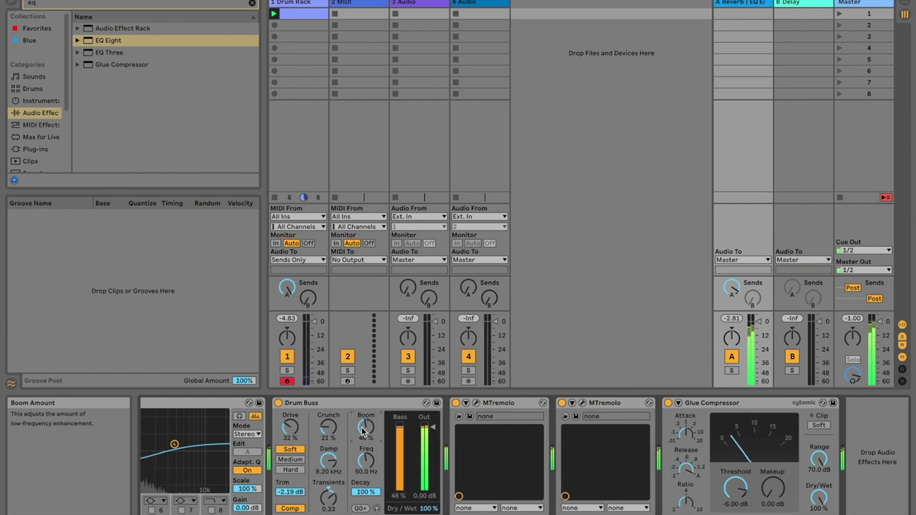
In the Reverb return's EQ Eight, set the low-cut band to 39.1 Hz and Q 2.97, and the mid band to 1.02 kHz and -5.33 dB.
scroll(361, 445, "left", 5)
scroll(362, 446, "left", 2)
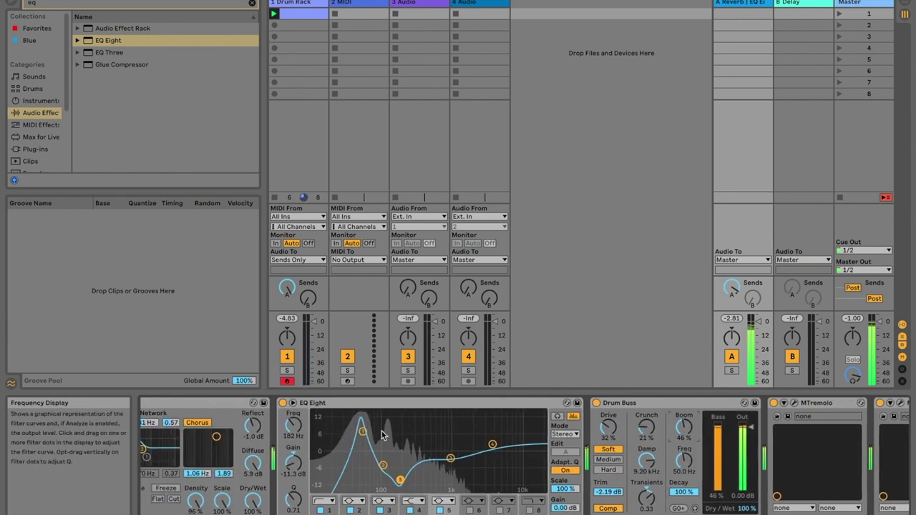
left_click(363, 432)
left_click_drag(368, 441, 370, 441)
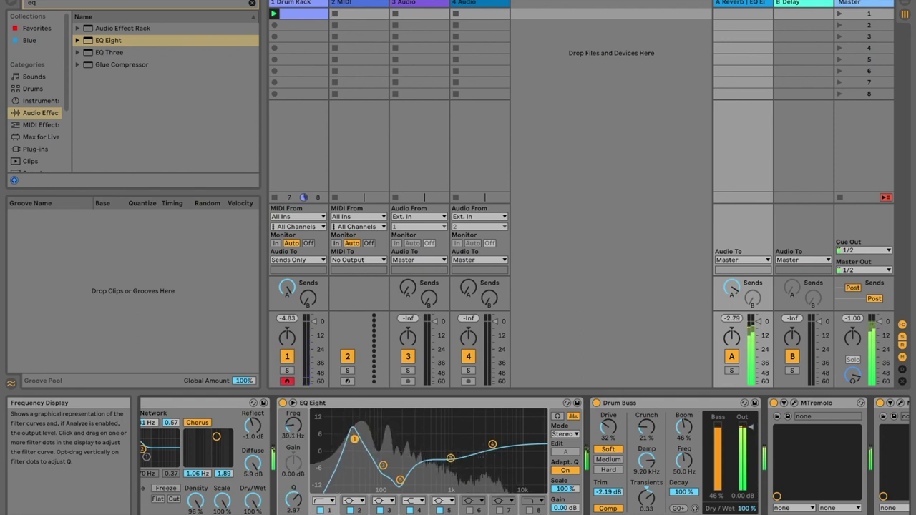
left_click_drag(458, 462, 467, 460)
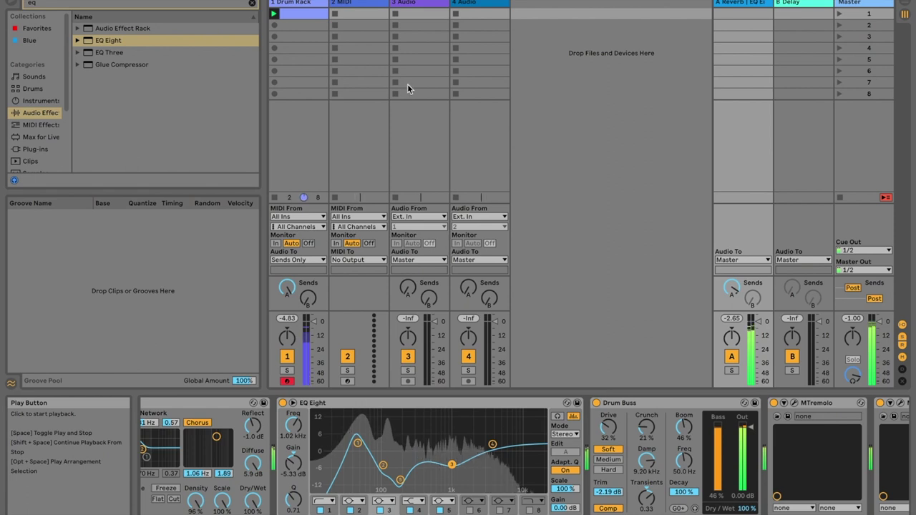
Set the first MTremolo's sync length to 1, main shape to 52% Saw and 48% Noise, and smoothness to 3.2%, and close its window.
scroll(719, 413, "right", 2)
left_click(707, 404)
left_click(705, 403)
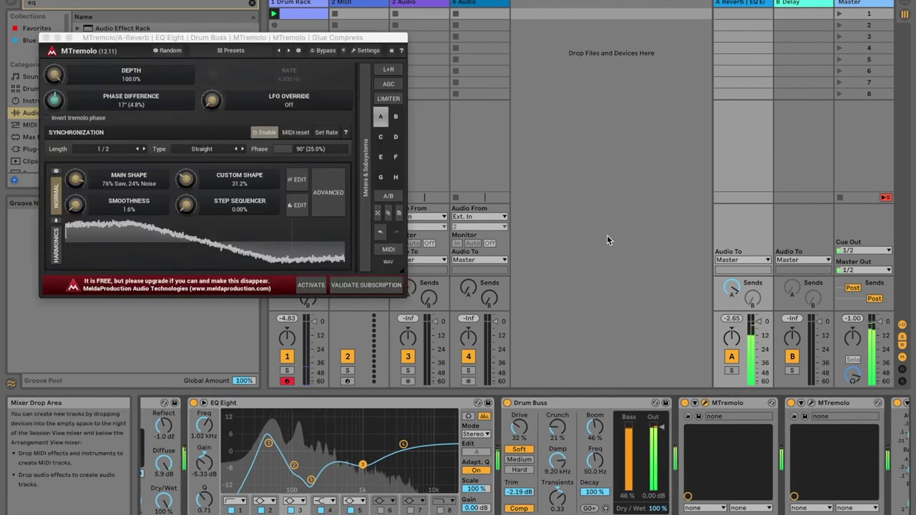
left_click(113, 150)
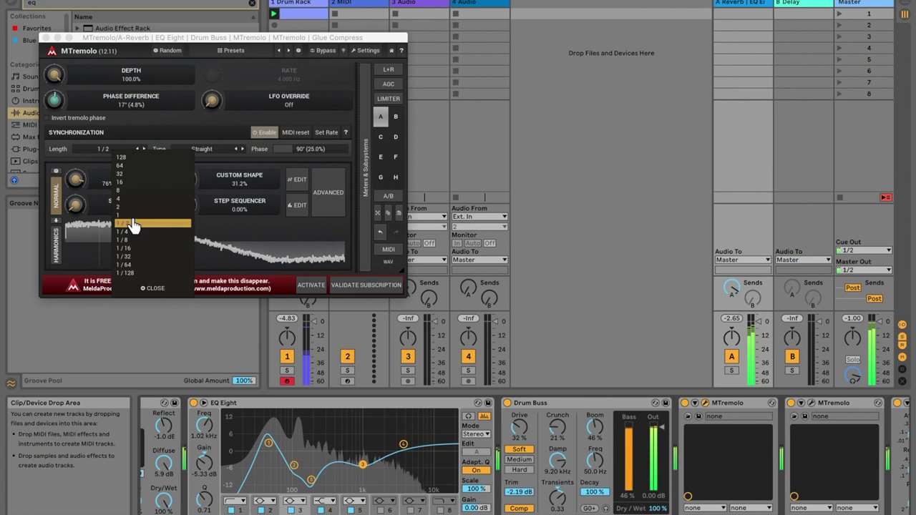
left_click(131, 215)
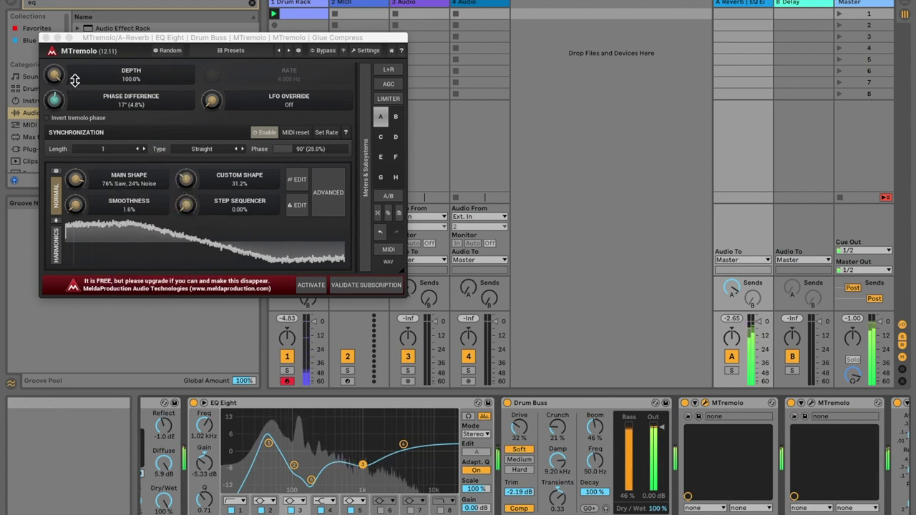
left_click_drag(75, 180, 76, 173)
left_click_drag(77, 206, 76, 179)
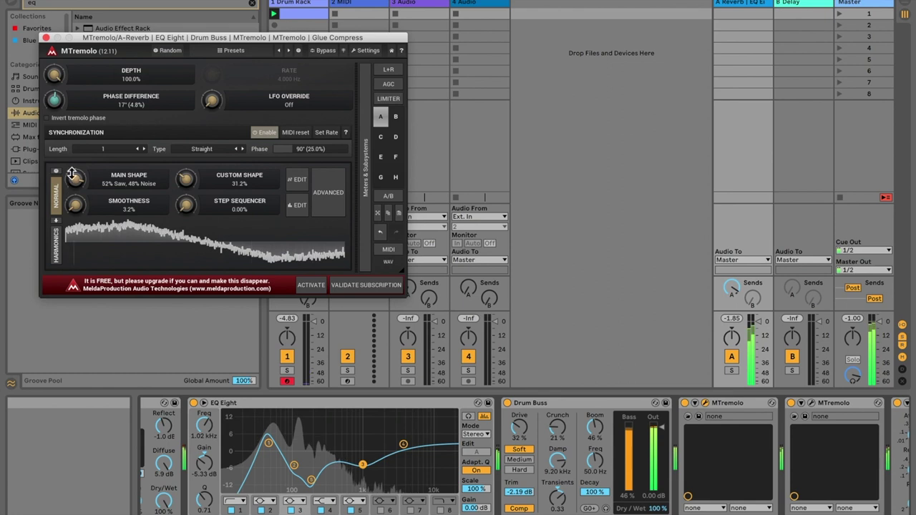
left_click(46, 37)
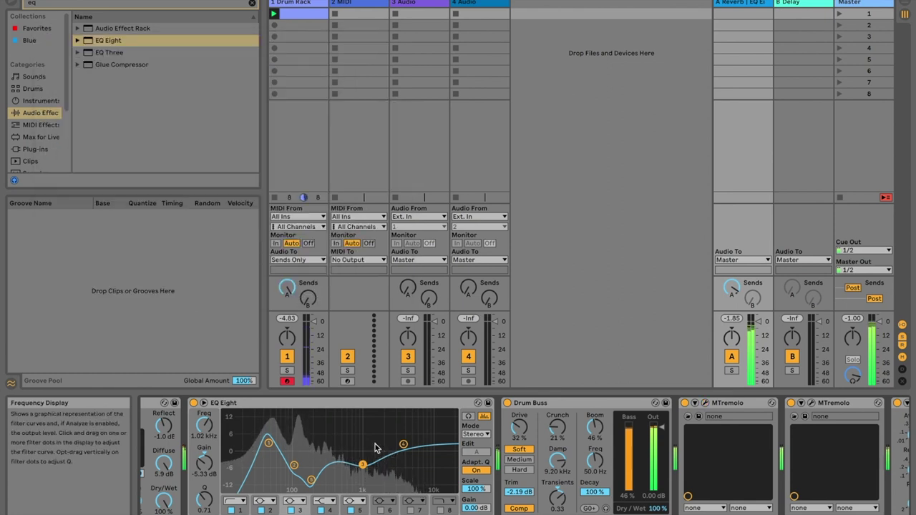
Set the high shelf in the Reverb return's EQ Eight to 3.30 kHz and 5.58 dB, and Rim 3k Sharp's filter Drive to 20.2 dB.
left_click(403, 444)
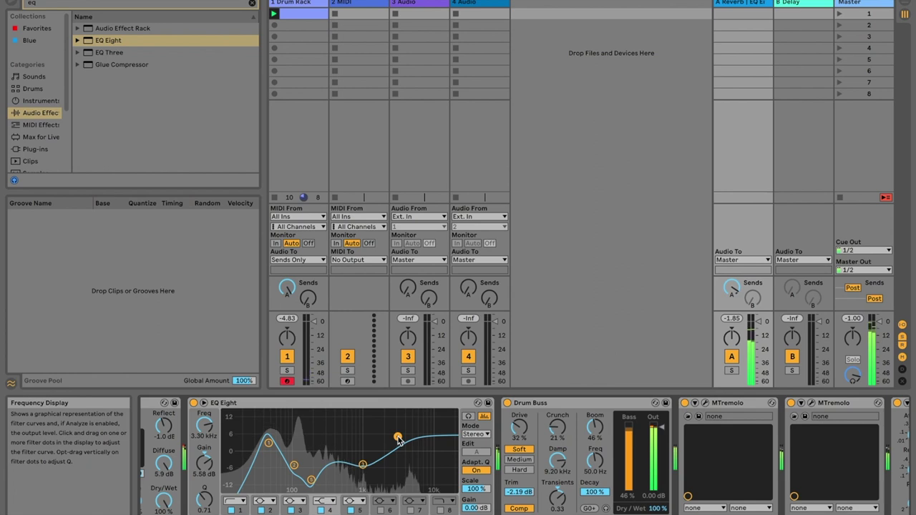
left_click(306, 3)
scroll(402, 478, "left", 3)
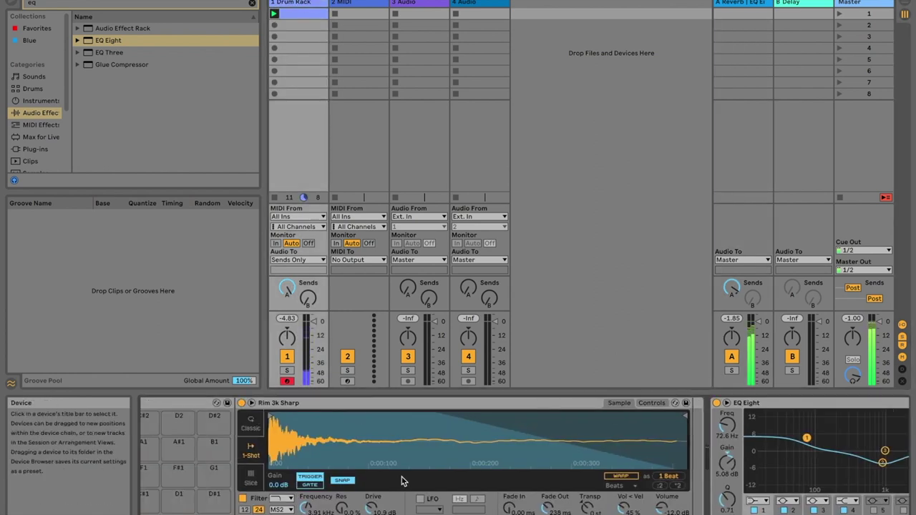
left_click_drag(455, 508, 455, 493)
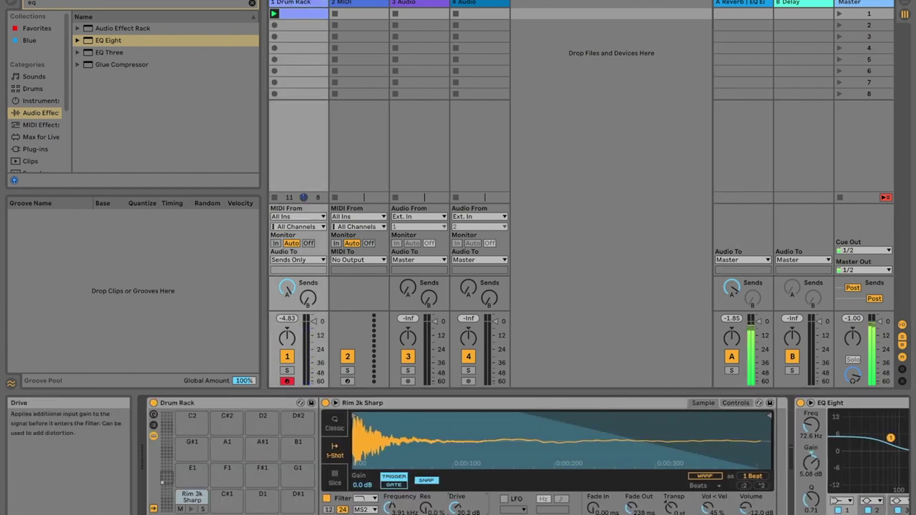
On the Delay return, set the right channel's synced delay time to 4 and Feedback to 95%.
left_click(749, 8)
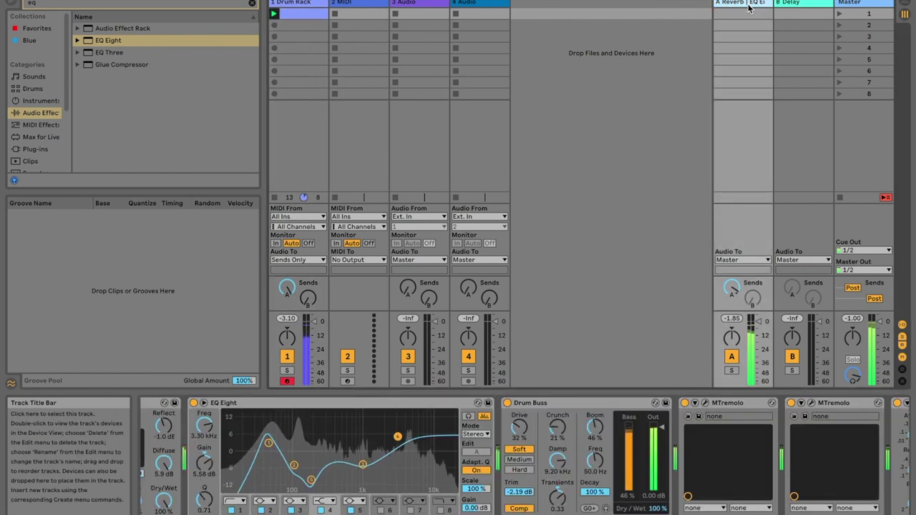
left_click(795, 6)
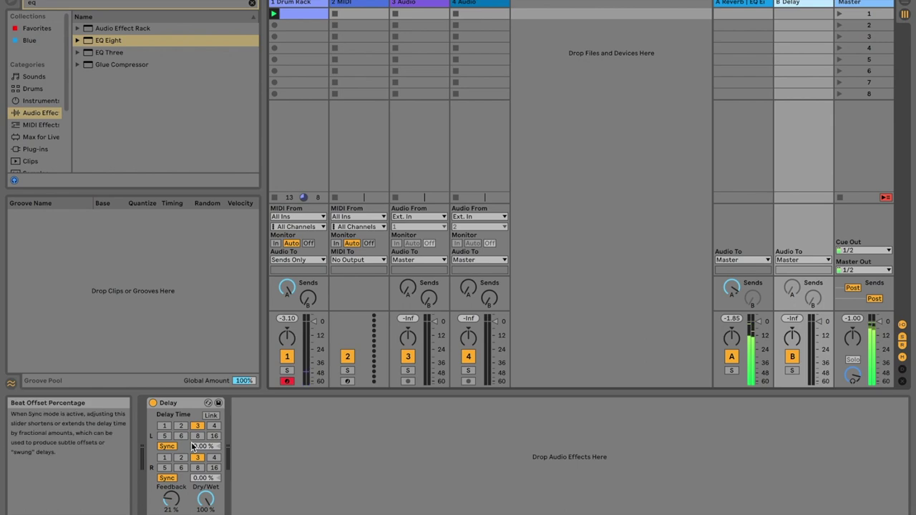
left_click(213, 457)
left_click_drag(171, 498, 171, 489)
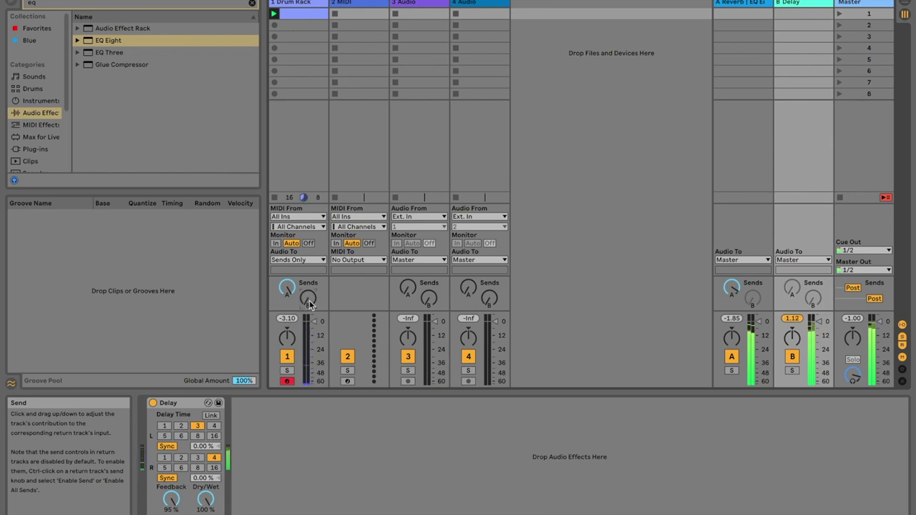
Load an empty Drum Rack onto the second MIDI track.
left_click(747, 5)
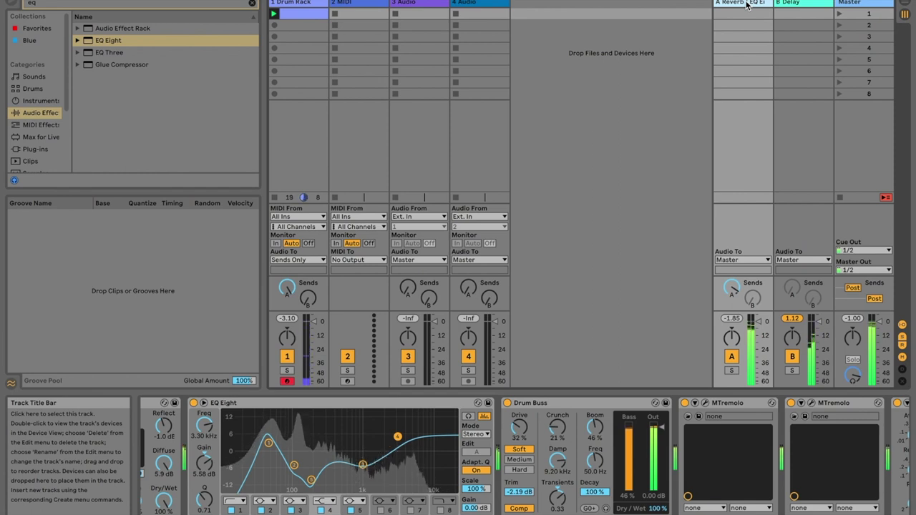
left_click(367, 9)
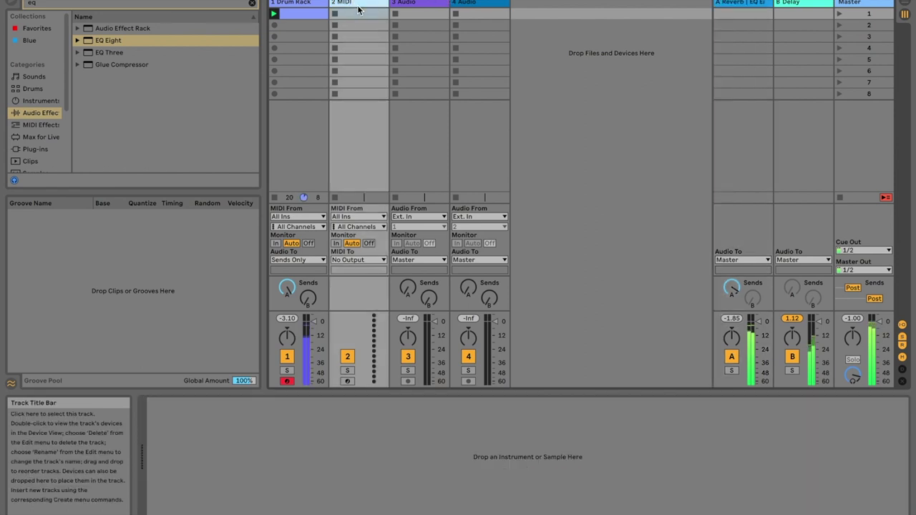
left_click(251, 4)
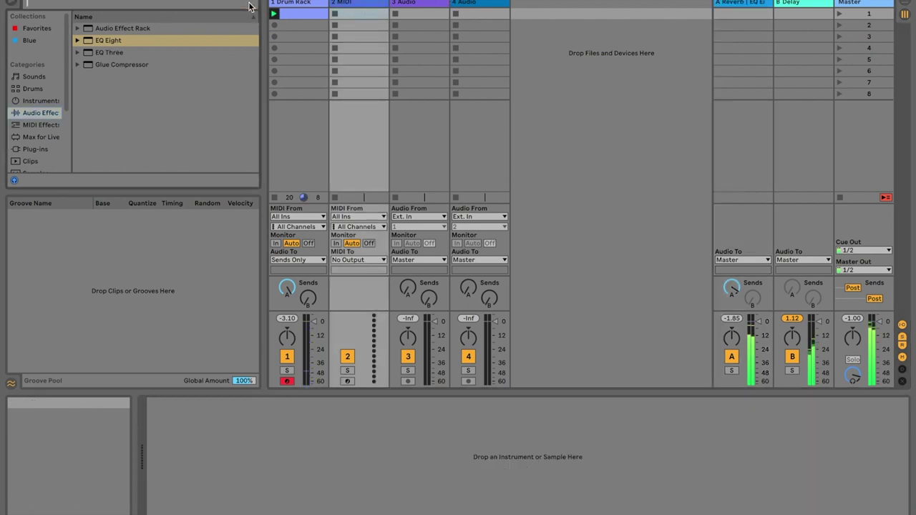
left_click(47, 88)
double_click(112, 42)
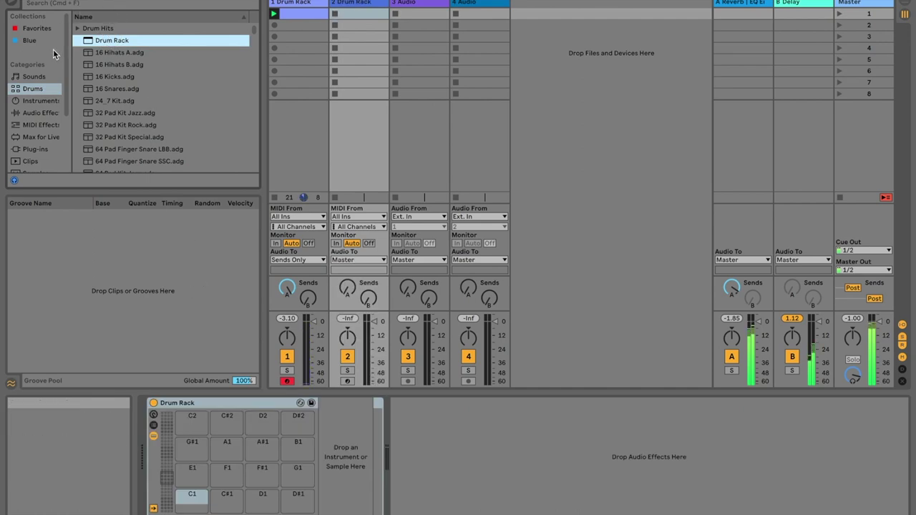
Search the samples for "808 kick" and load Kick Boom 808 Low Overdrive.aif onto the new Drum Rack's C1 pad.
left_click(55, 3)
scroll(36, 108, "down", 1)
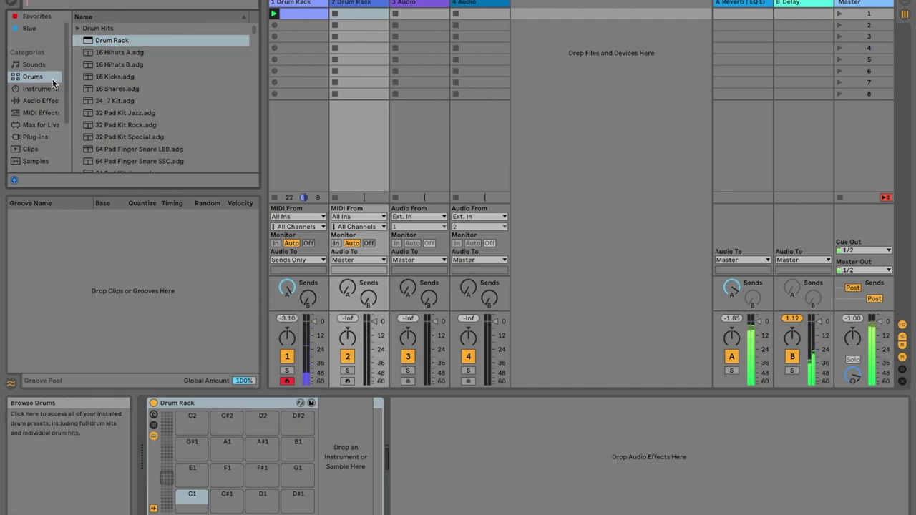
left_click(37, 159)
type("808")
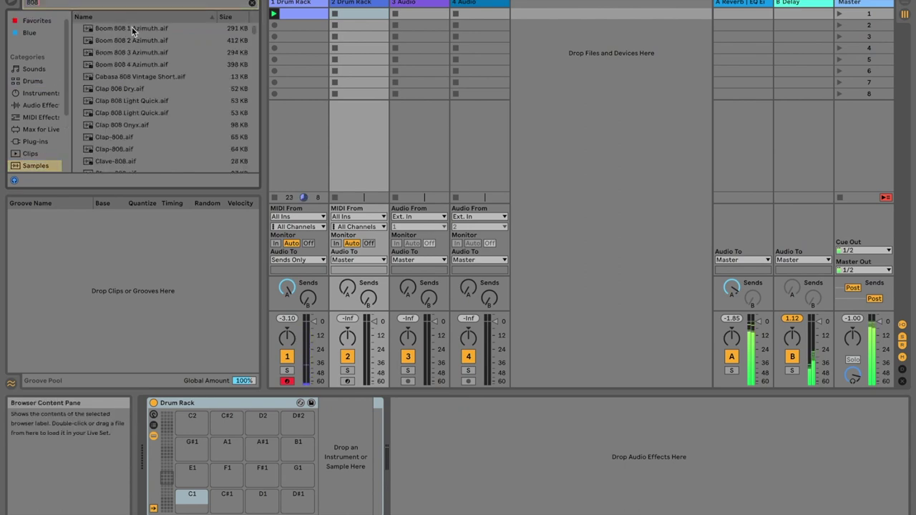
scroll(138, 91, "down", 10)
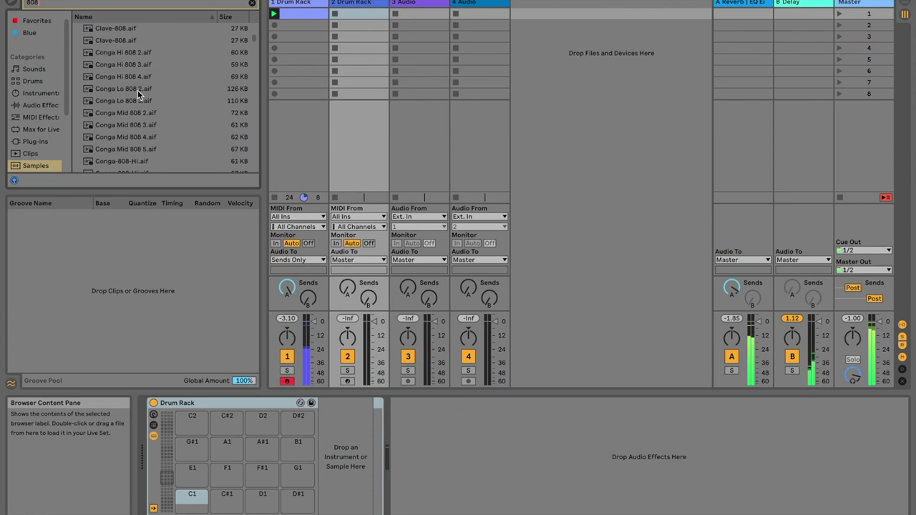
type("kick")
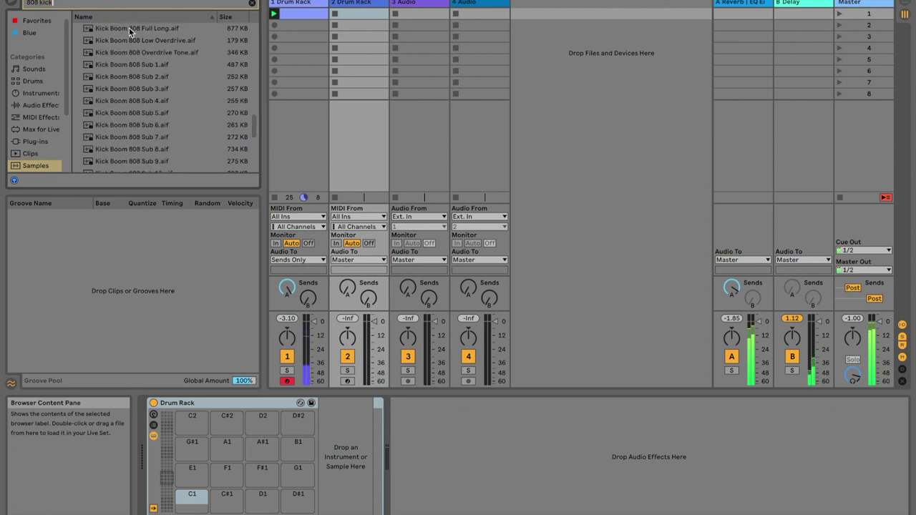
left_click_drag(131, 40, 187, 501)
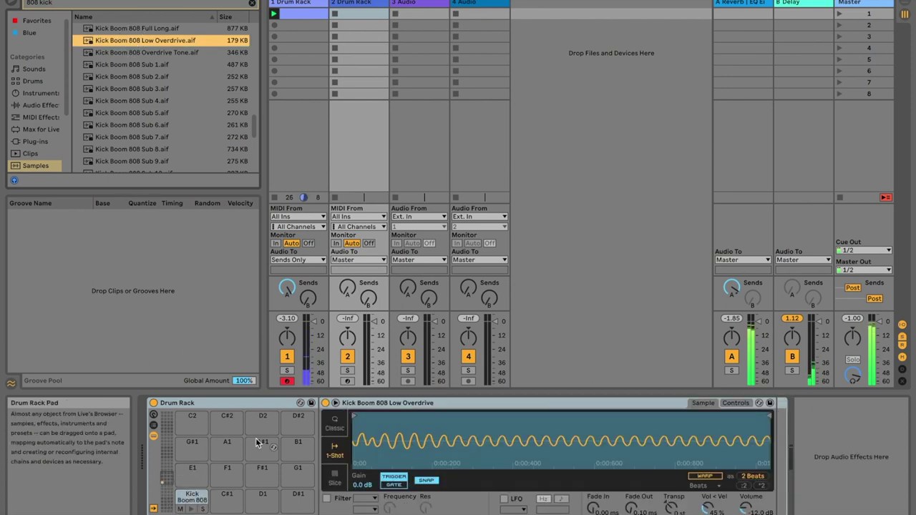
Create a MIDI clip in track 2's first slot with a kick note on the first beat and double the clip to two bars.
double_click(361, 13)
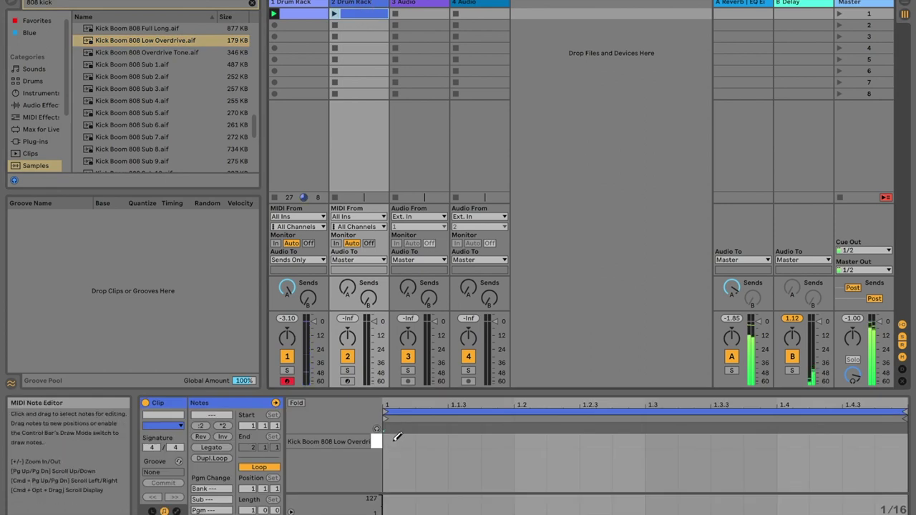
left_click(395, 440)
left_click(222, 428)
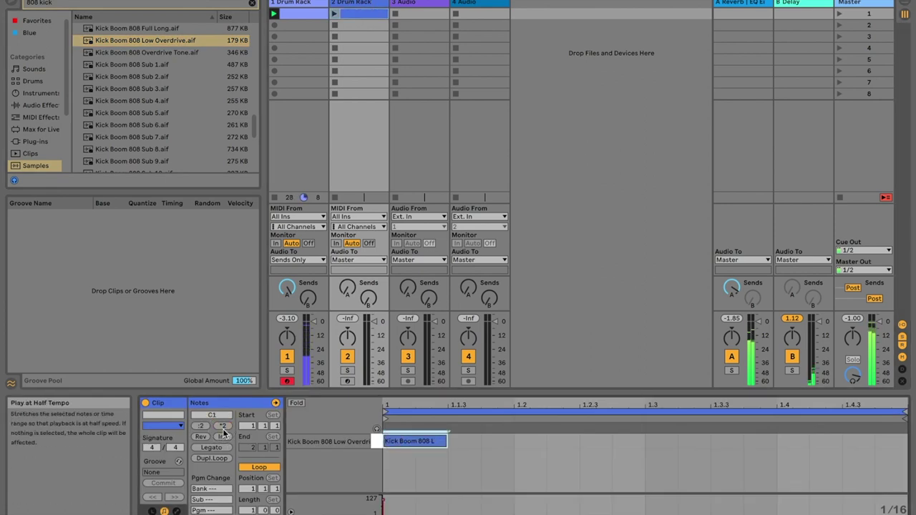
key("super+z")
left_click(413, 459)
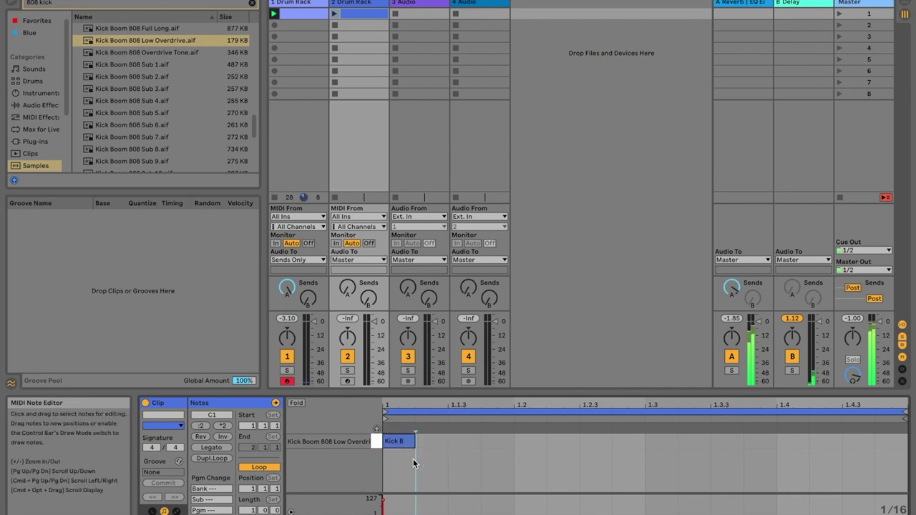
left_click(224, 427)
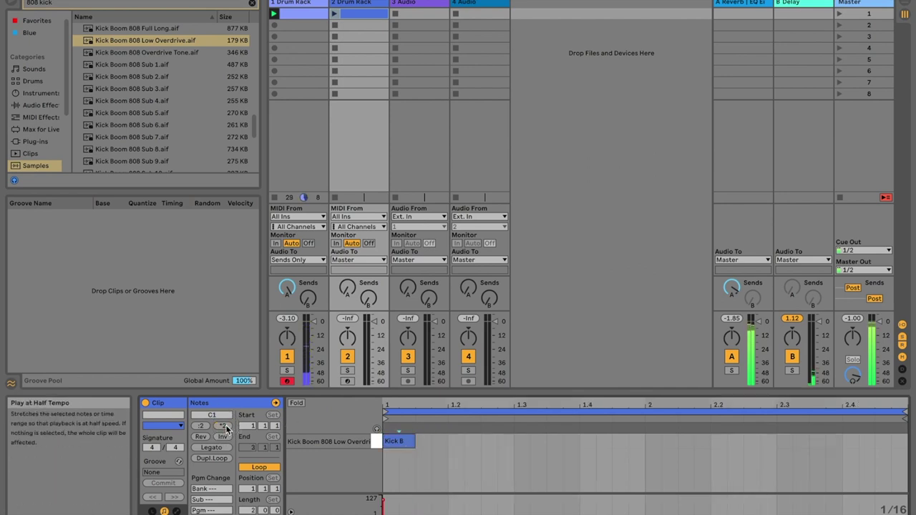
Launch track 2's kick clip and load a Drum Buss onto the track after its Drum Rack.
left_click(335, 14)
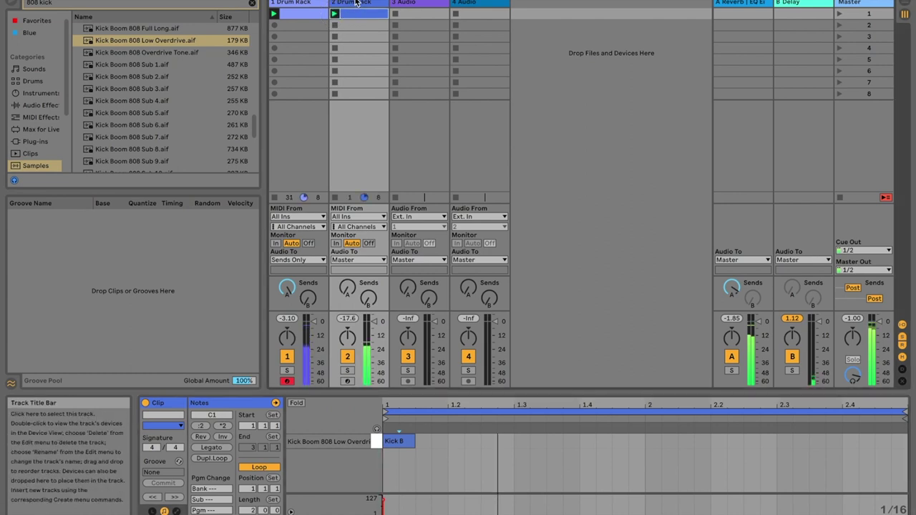
double_click(355, 2)
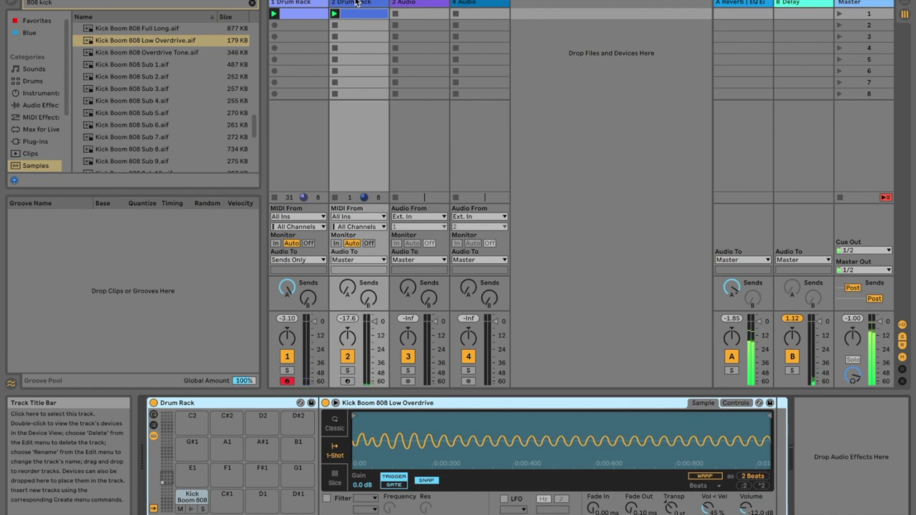
left_click(355, 2)
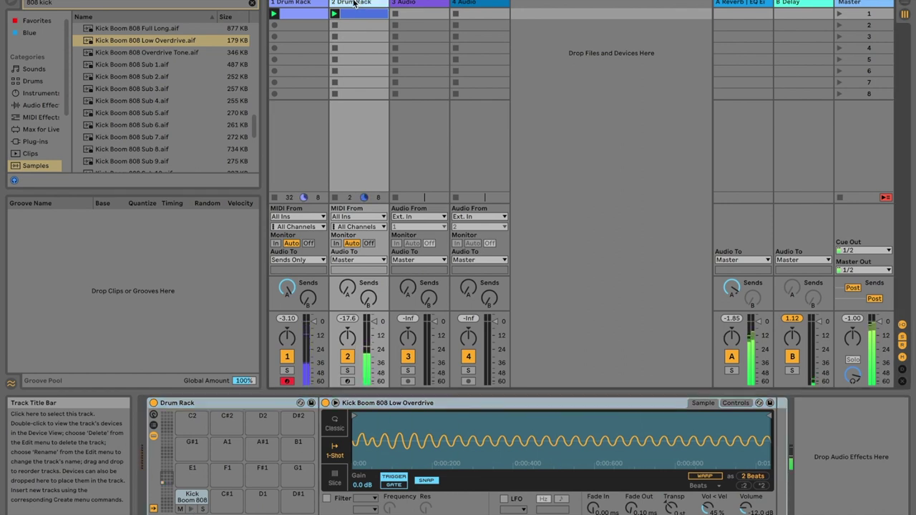
left_click(52, 106)
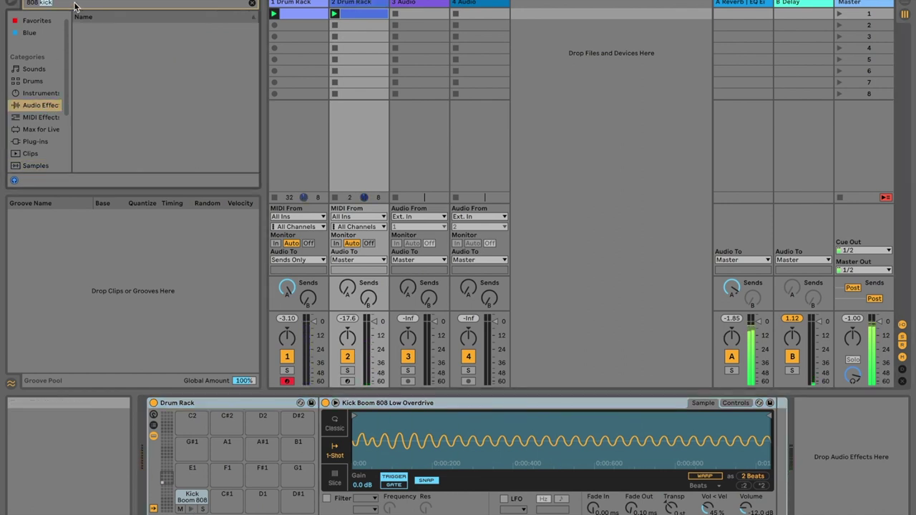
type("buss")
left_click(107, 41)
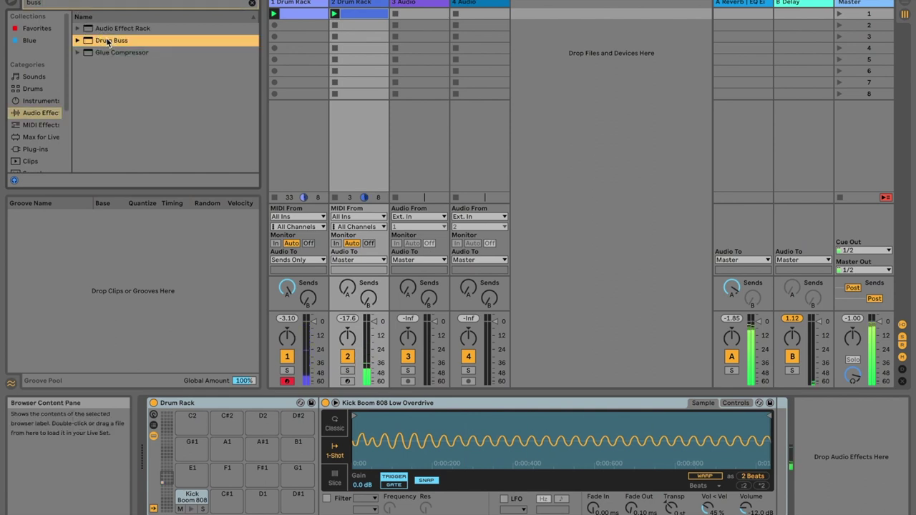
double_click(107, 40)
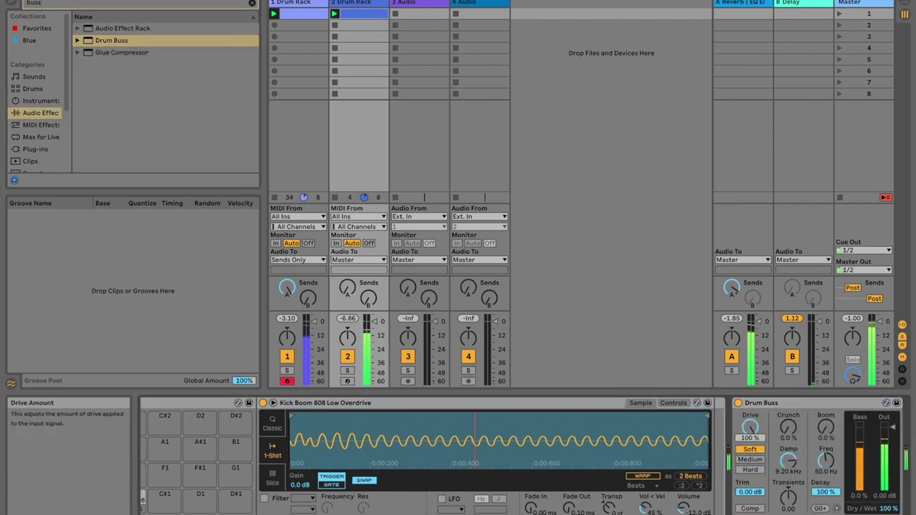
Set track 2's Drum Buss to 100% Drive and 62% Boom, and duplicate the device.
scroll(788, 430, "right", 2)
left_click_drag(762, 427, 762, 387)
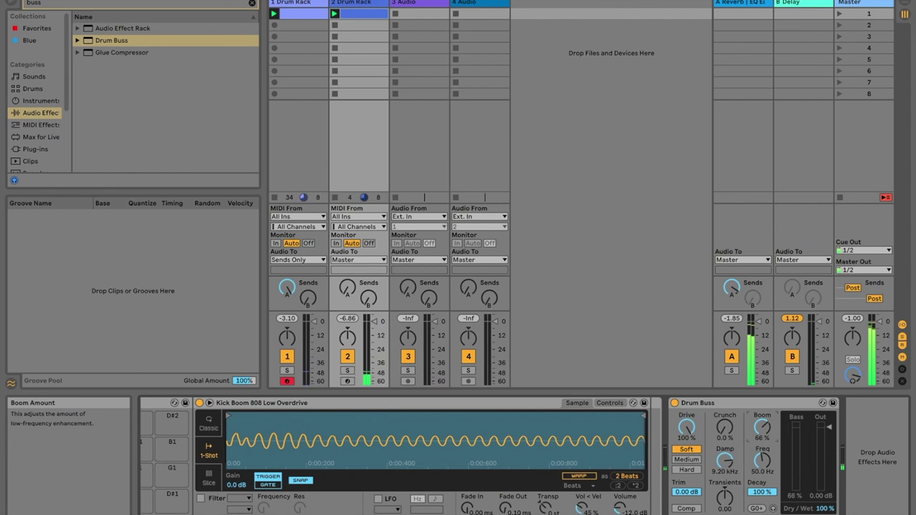
left_click(754, 405)
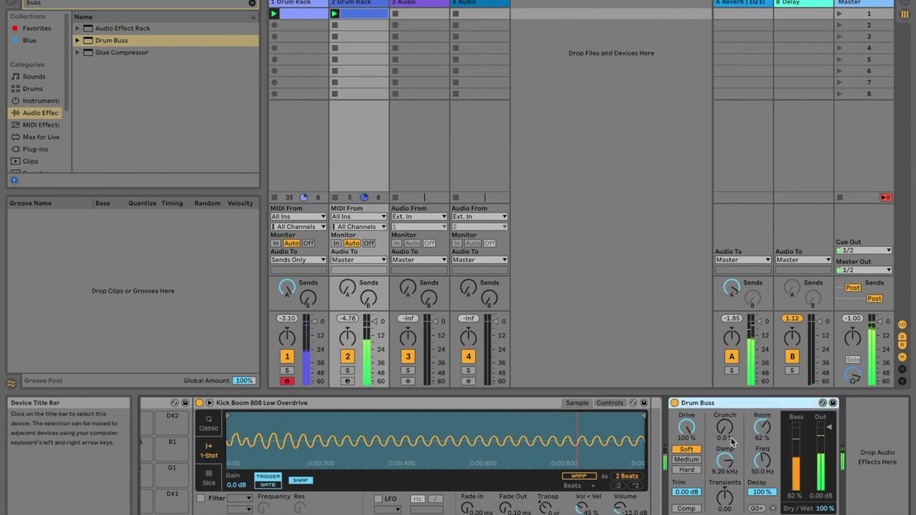
key("ctrl+d")
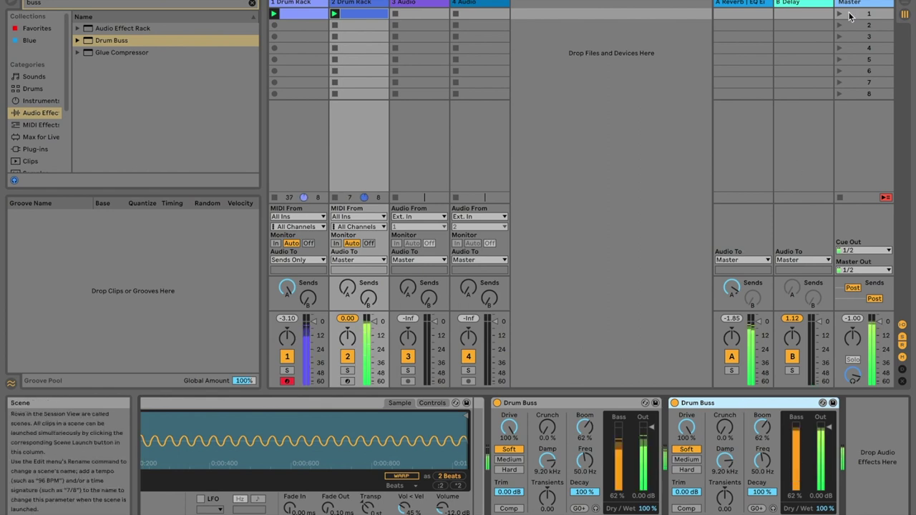
Load a second Glue Compressor at the end of the Reverb return and enable its sidechain with 2-Drum Rack as the source.
left_click(734, 4)
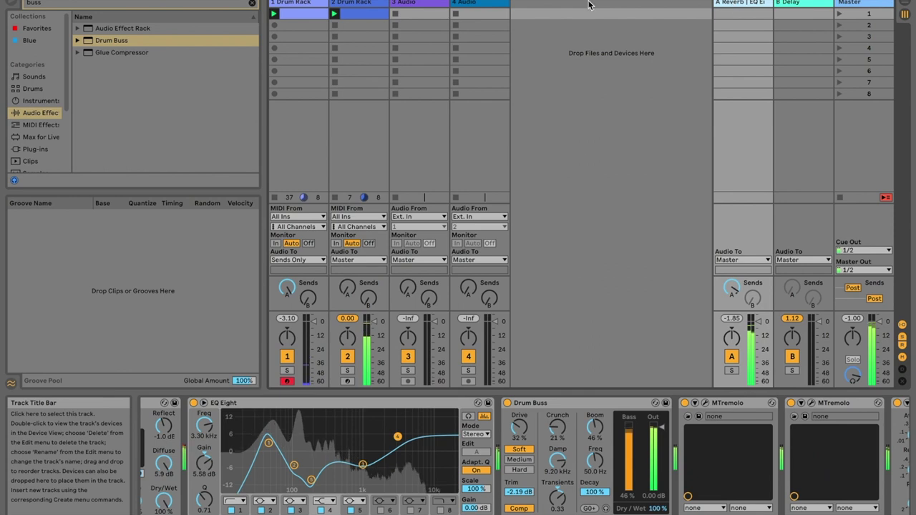
double_click(136, 52)
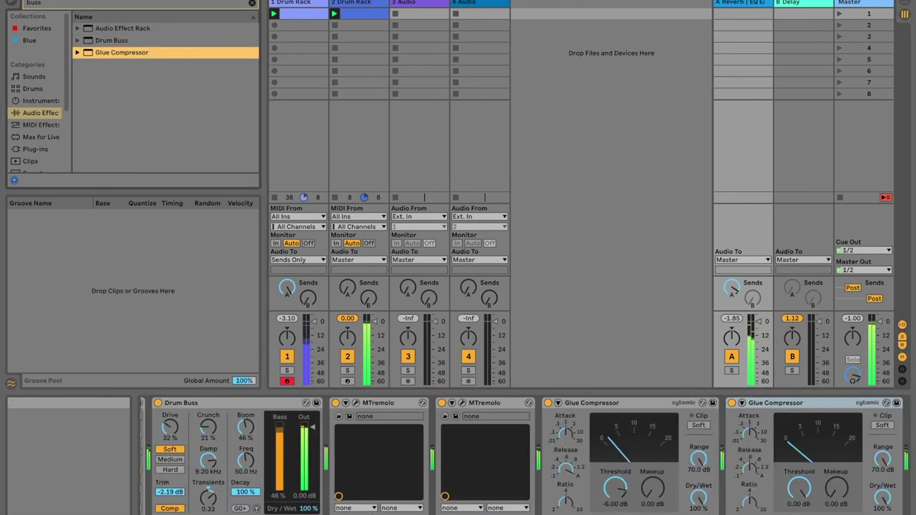
left_click(678, 403)
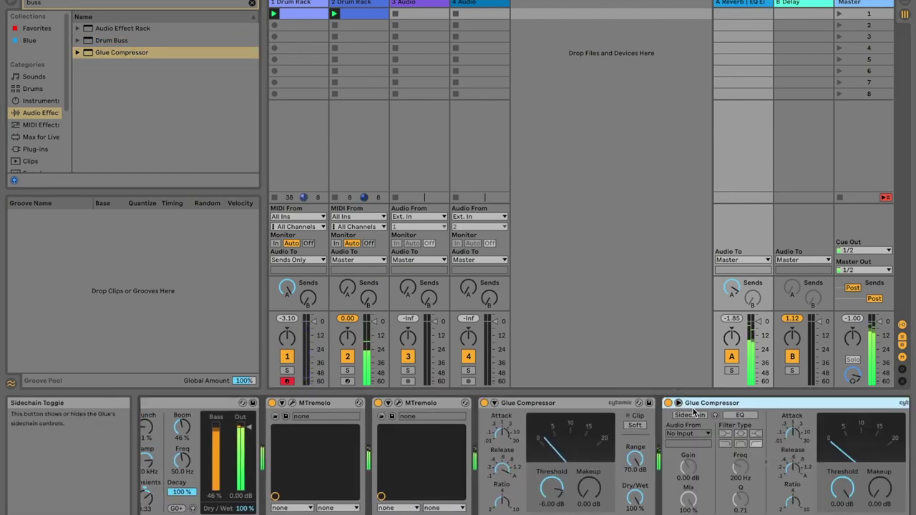
left_click(691, 415)
left_click(689, 434)
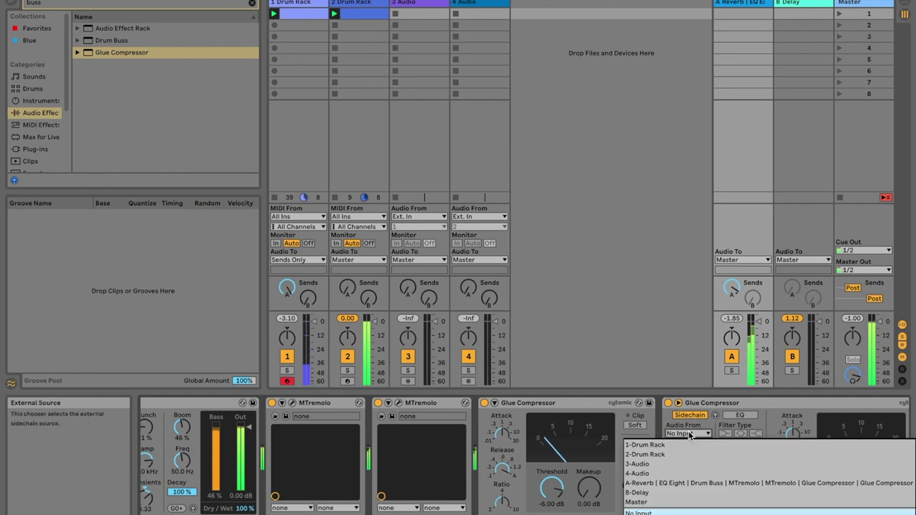
left_click(659, 454)
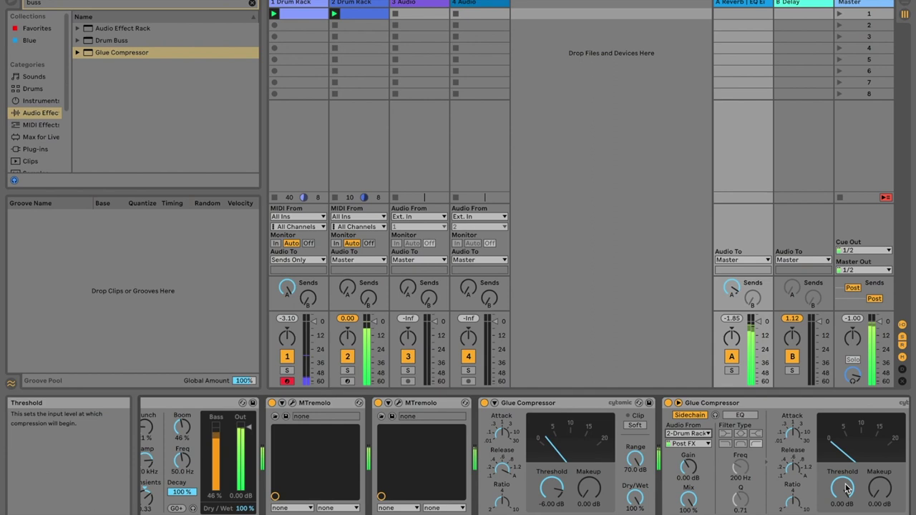
Adjust the sidechained Glue Compressor's Release and set its Threshold to -21.6 dB.
left_click_drag(793, 469, 794, 458)
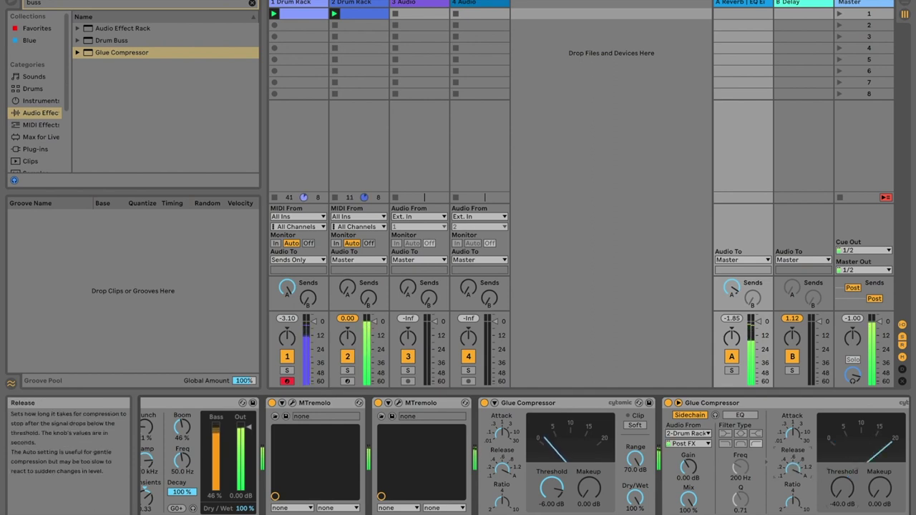
left_click_drag(842, 488, 842, 469)
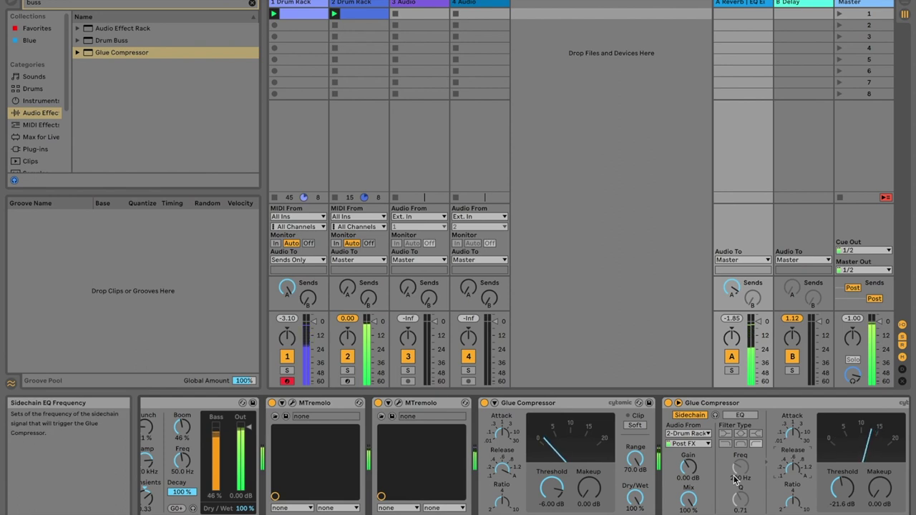
scroll(714, 478, "left", 5)
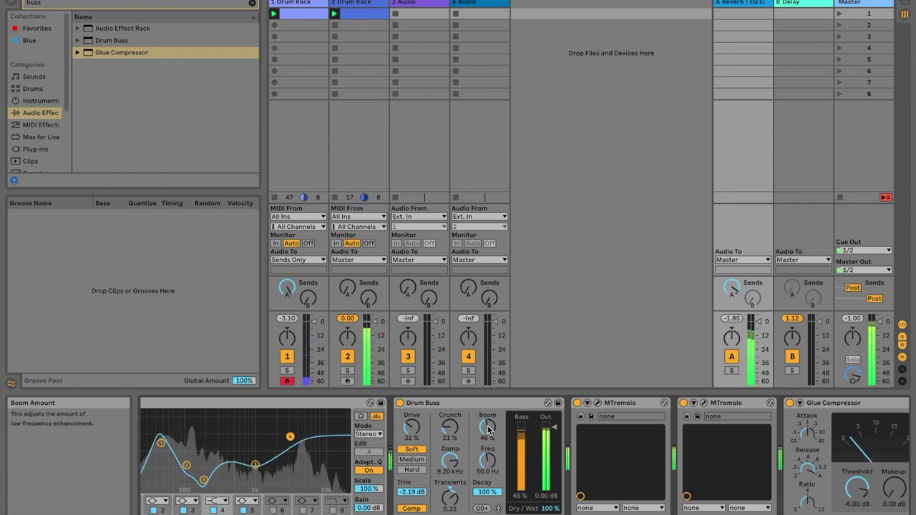
Search the samples for "snare" and load A-Snare Leedy 1 A.aif onto the D1 pad of track 2's Drum Rack.
left_click(355, 23)
left_click(353, 16)
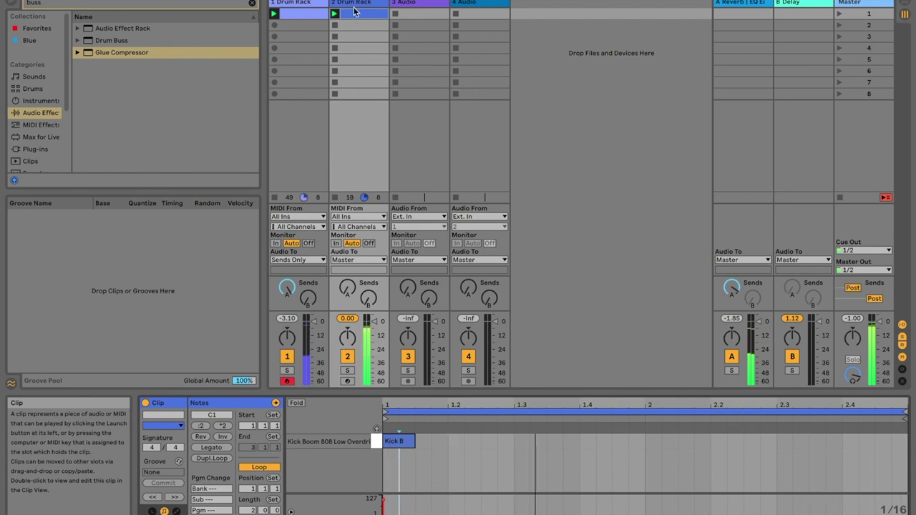
left_click(354, 3)
scroll(51, 124, "down", 2)
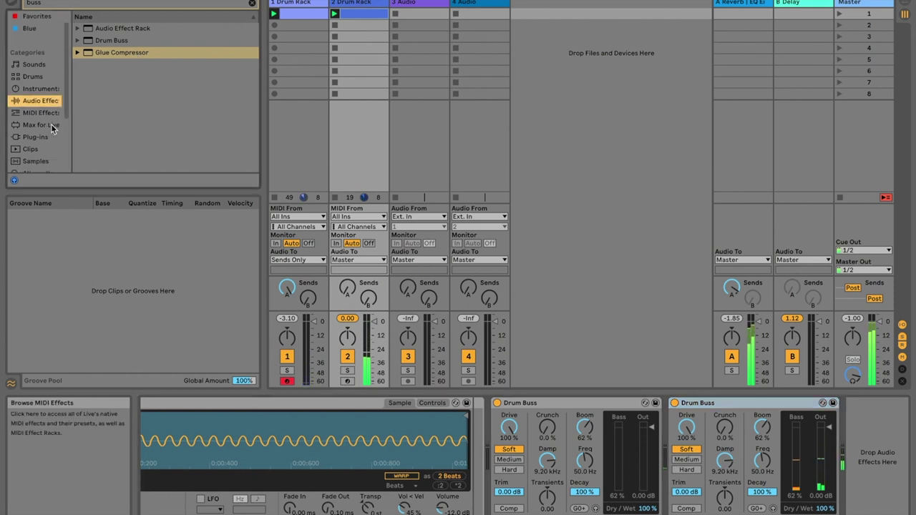
left_click(36, 137)
left_click(61, 4)
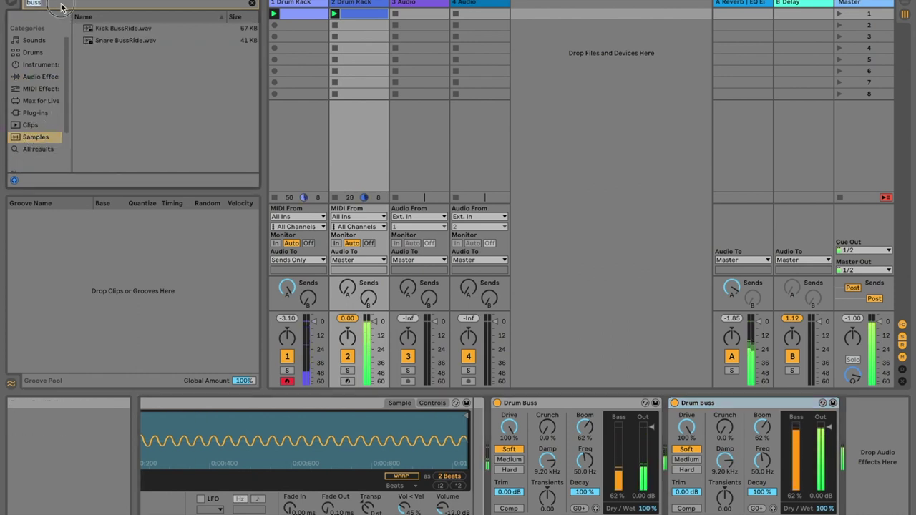
type("ssnare")
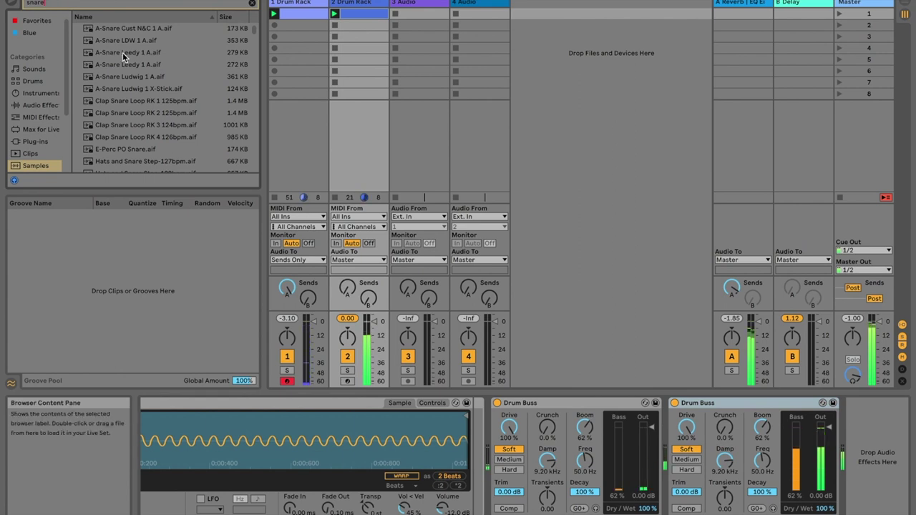
left_click(346, 6)
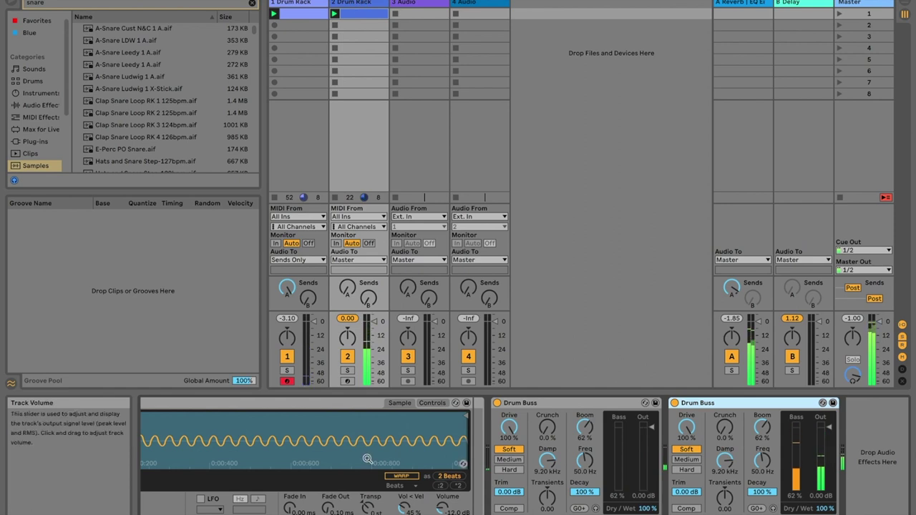
scroll(367, 461, "left", 5)
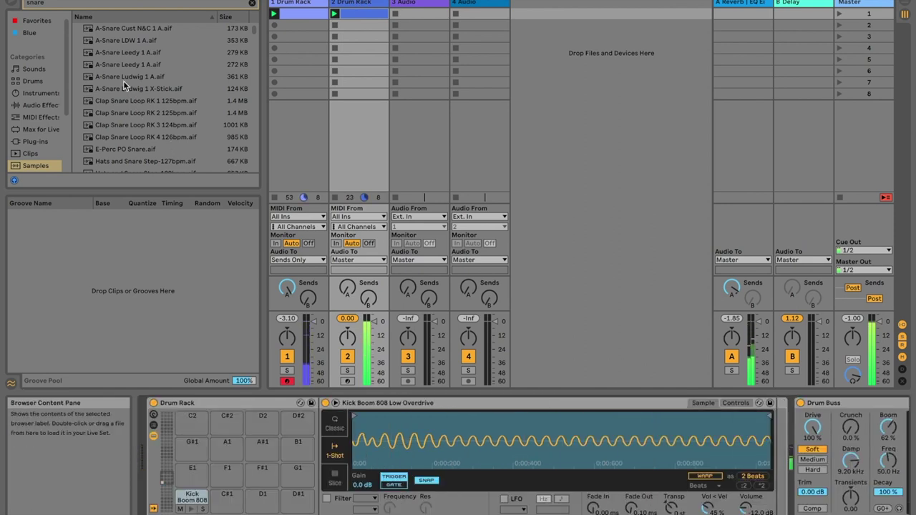
left_click_drag(126, 52, 259, 499)
Add a snare note at the start of bar 2, and set the snare sample's transposition to -13 st and Volume to -29.8 dB.
left_click(360, 14)
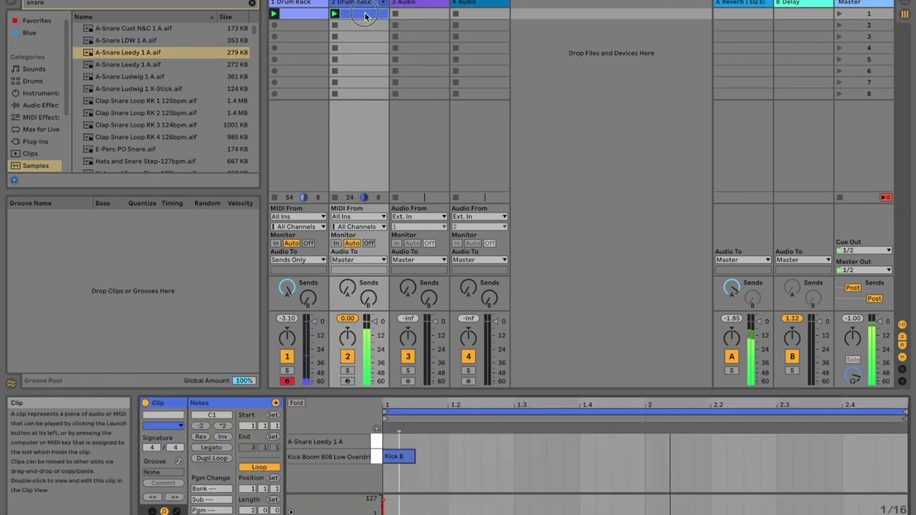
double_click(652, 440)
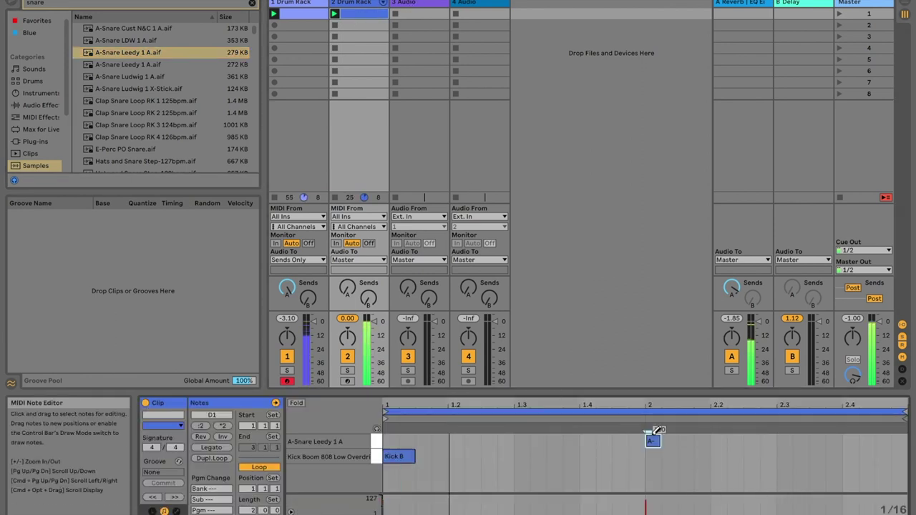
left_click(362, 3)
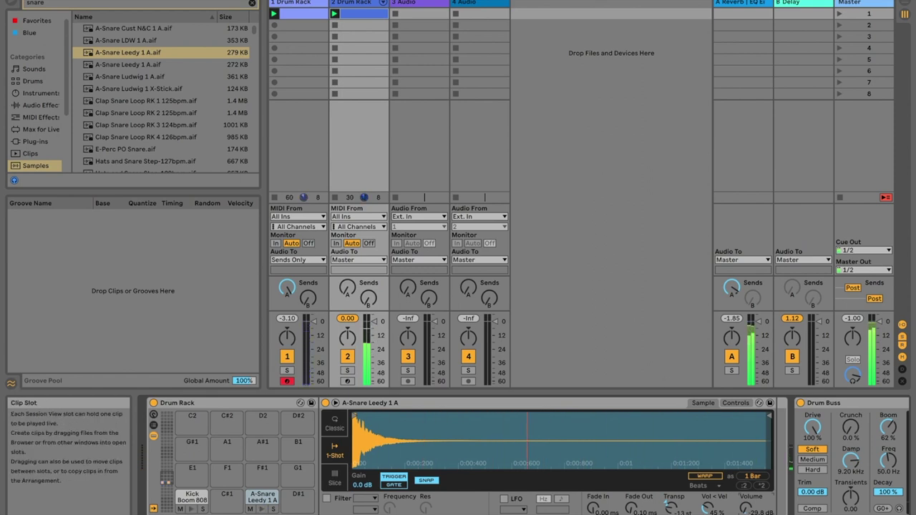
Set the audio buffer size to 256 samples in the preferences.
left_click(45, 2)
left_click(69, 14)
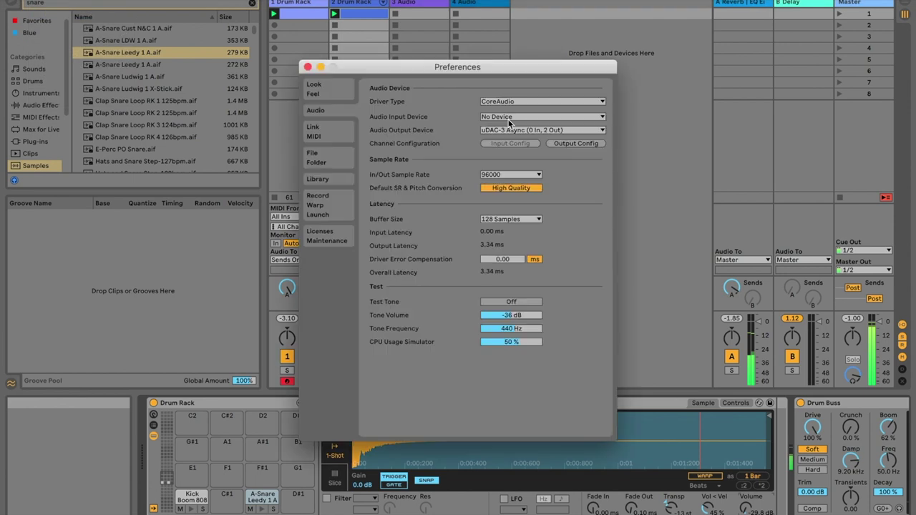
left_click(501, 219)
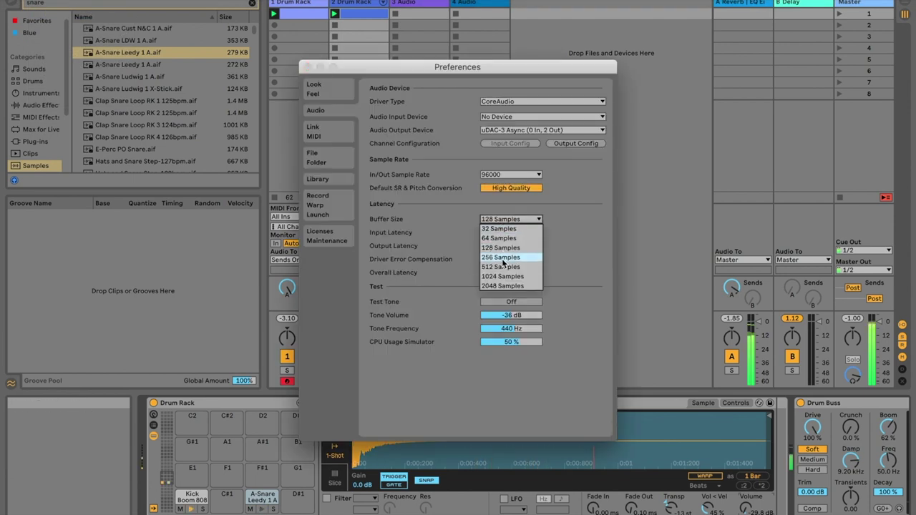
left_click(505, 259)
left_click(308, 67)
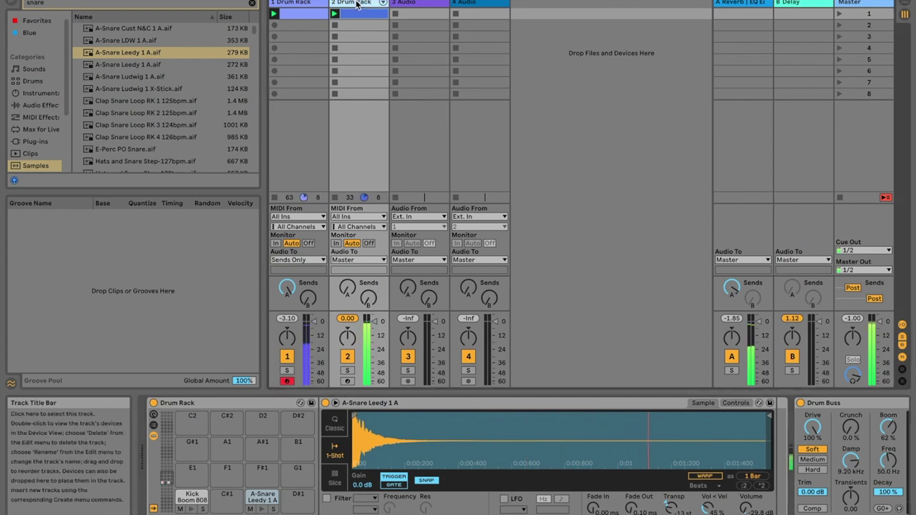
Search the audio effects for "glue" and load a Glue Compressor after track 2's two Drum Buss devices.
left_click(823, 402)
key("super+d")
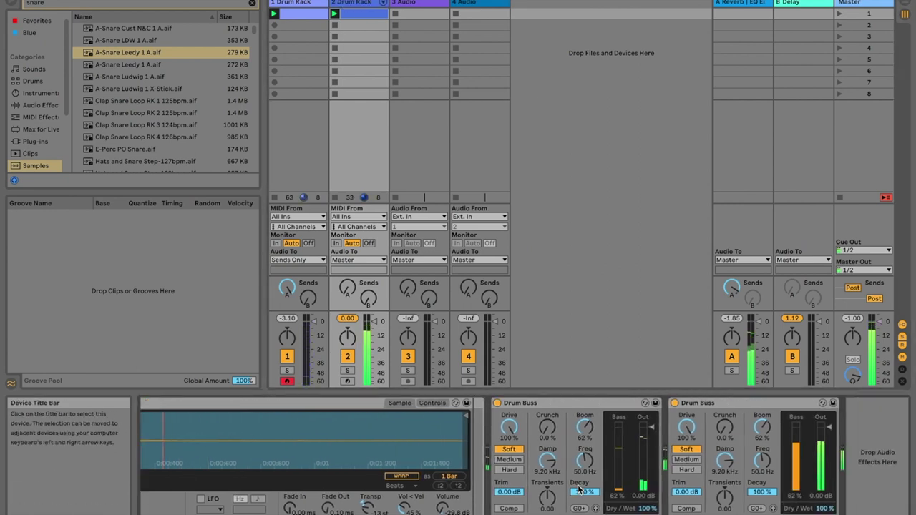
left_click(40, 93)
left_click(38, 105)
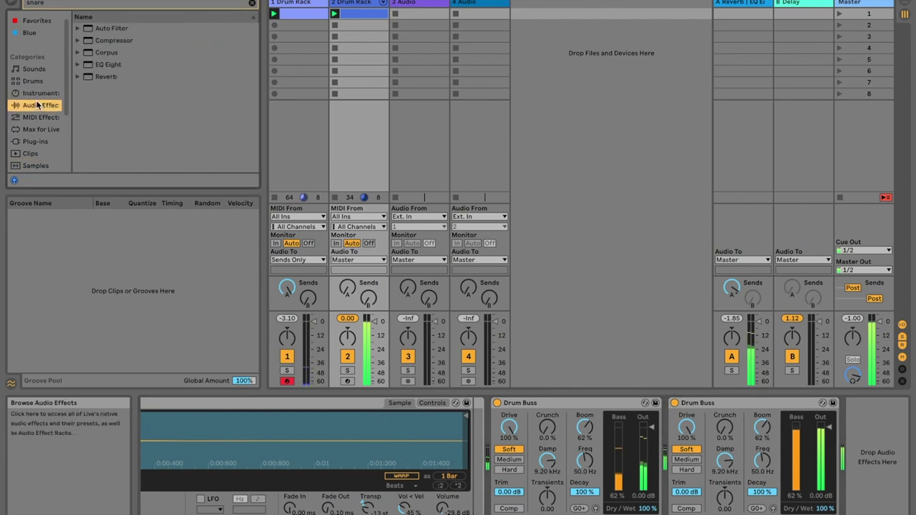
left_click(60, 5)
type("glue")
double_click(114, 40)
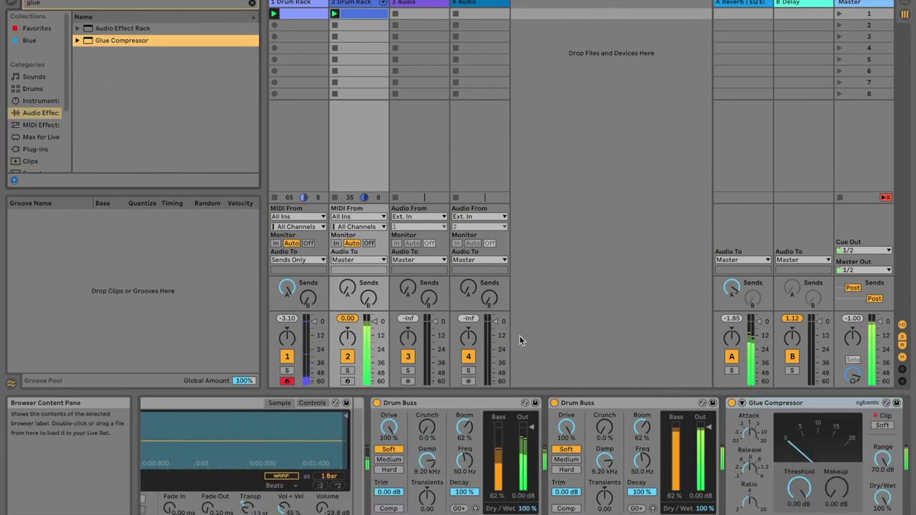
Enable Soft clipping on track 2's Glue Compressor and set its Threshold to -3.49 dB.
left_click(882, 425)
left_click_drag(799, 489, 809, 500)
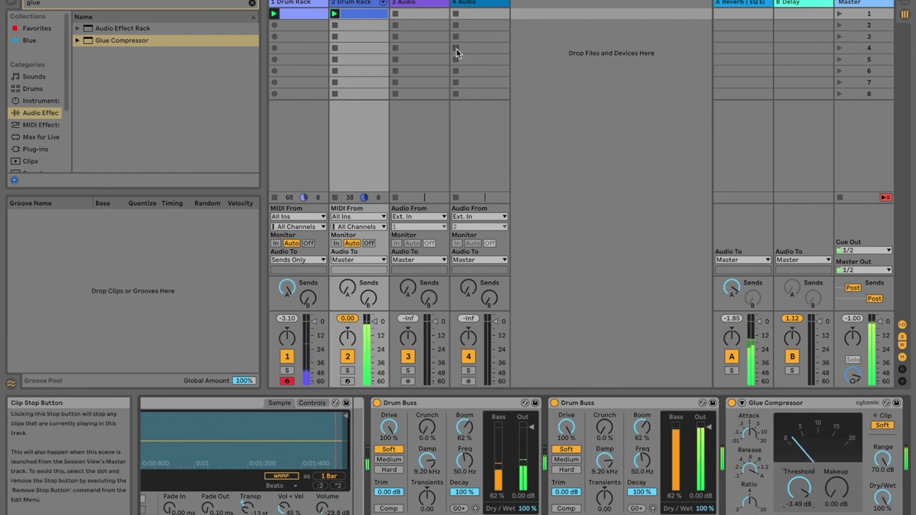
Lower track 2's volume slightly and show the Reverb return's device chain.
left_click(305, 3)
left_click(345, 3)
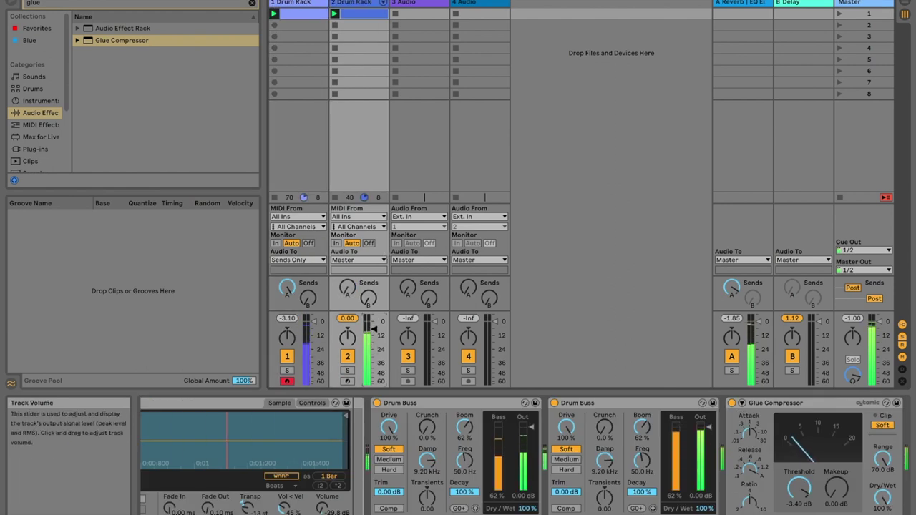
left_click(737, 36)
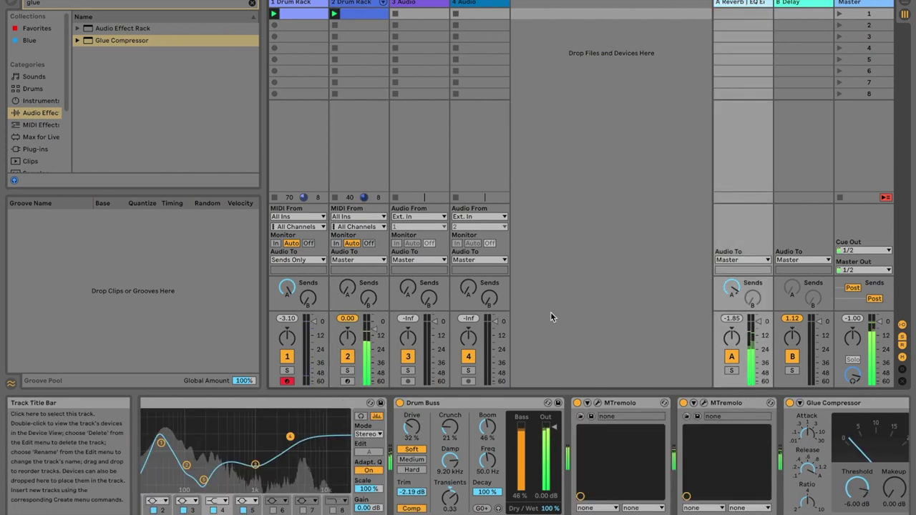
Set the Drive to 46% and the Crunch to 41% on the Reverb return's Drum Buss.
scroll(469, 468, "left", 5)
scroll(468, 468, "right", 6)
left_click(366, 427)
left_click_drag(366, 426, 366, 398)
left_click_drag(330, 427, 329, 408)
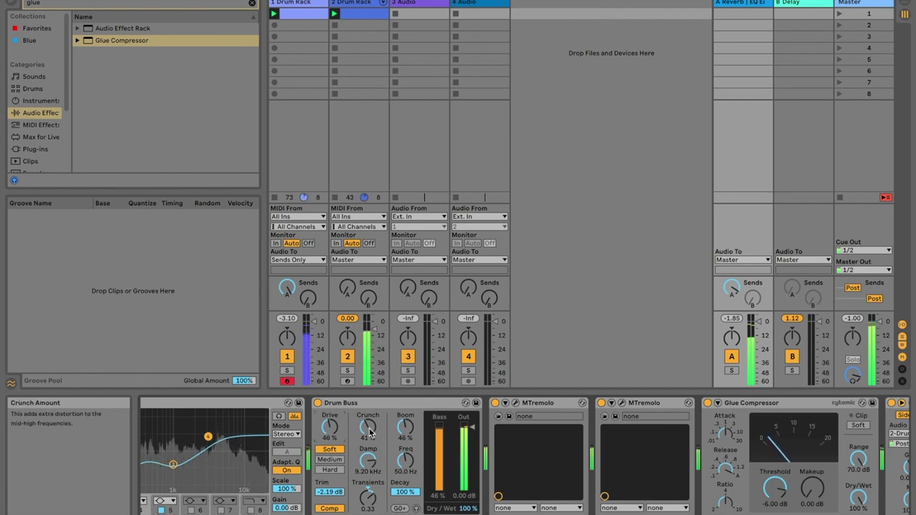
Shift filter 4 of the return's EQ Eight higher in frequency and set filter 3 to -2.36 dB at 1.02 kHz.
scroll(369, 431, "right", 5)
scroll(372, 432, "left", 5)
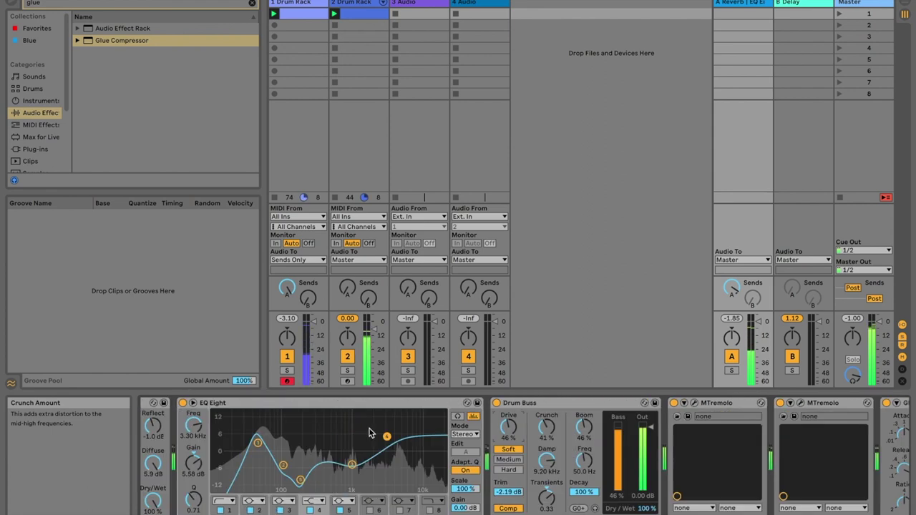
left_click_drag(527, 437, 551, 439)
mouse_move(491, 465)
left_mouse_down()
mouse_move(500, 452)
mouse_move(505, 460)
mouse_move(494, 460)
left_mouse_up()
Set the Reverb's Size to 2.74 and its Decay Time to 2.89 s.
scroll(492, 458, "left", 4)
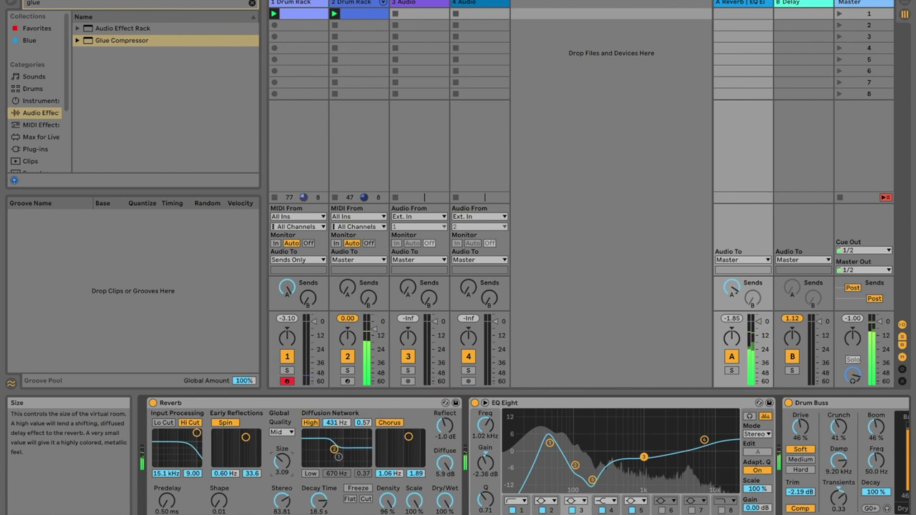
left_click_drag(319, 498, 319, 502)
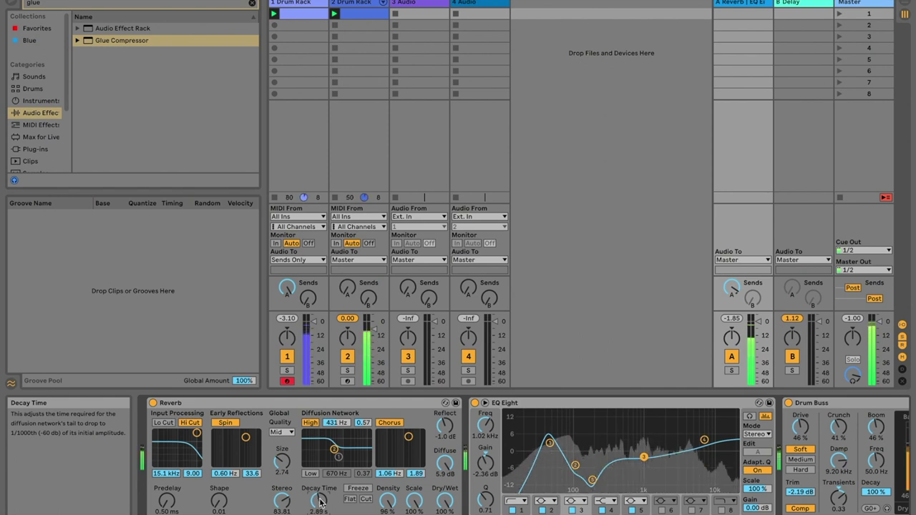
Raise filter 2's gain in the return's EQ Eight and set filter 1 to 74.2 Hz with a Q of 2.50.
left_click(575, 463)
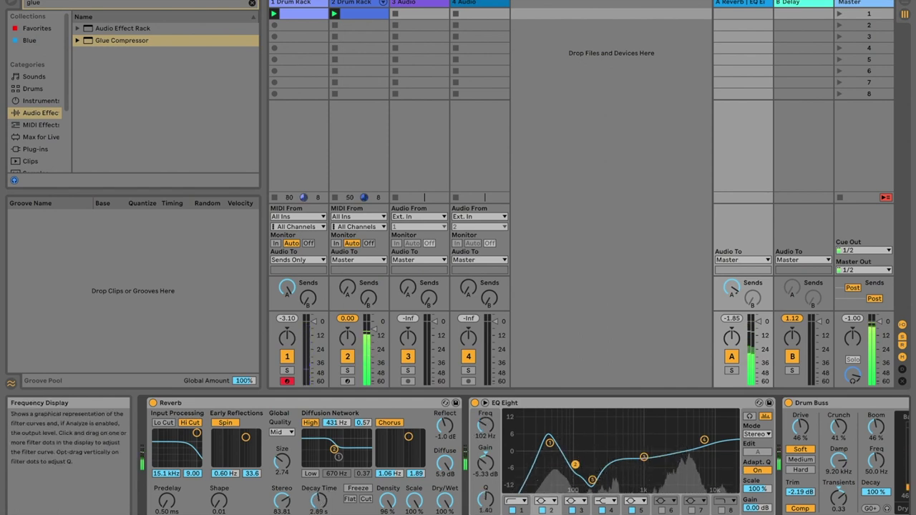
left_click_drag(549, 443, 553, 432)
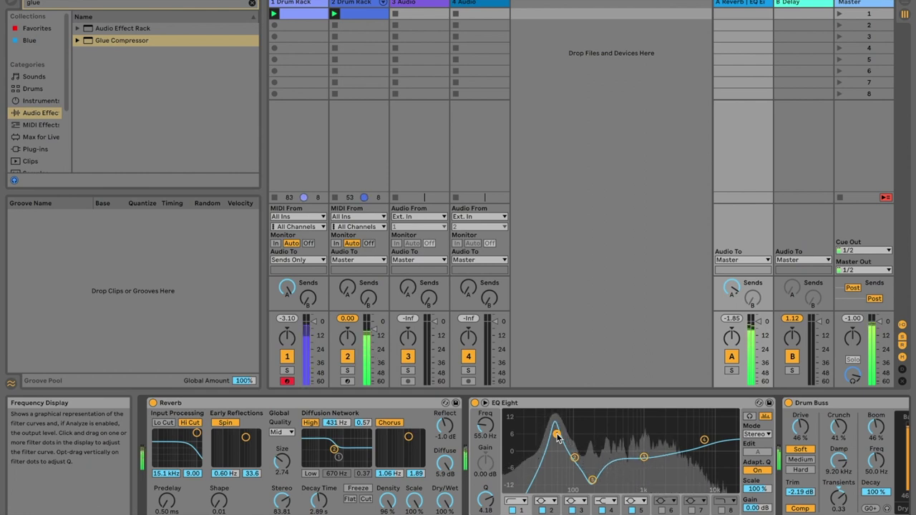
left_click_drag(559, 439, 565, 440)
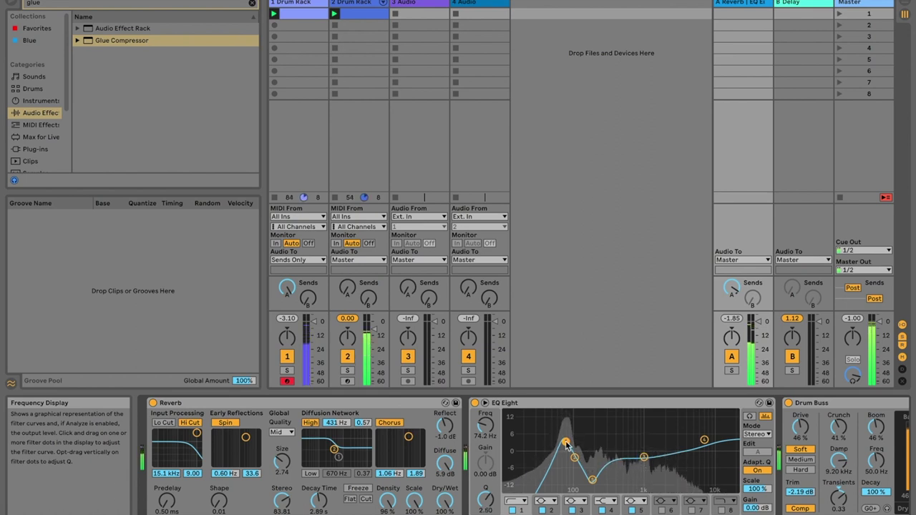
Set the return Drum Buss's Boom frequency to 80 Hz, Boom amount to 41% and Decay to 49%.
scroll(566, 443, "right", 6)
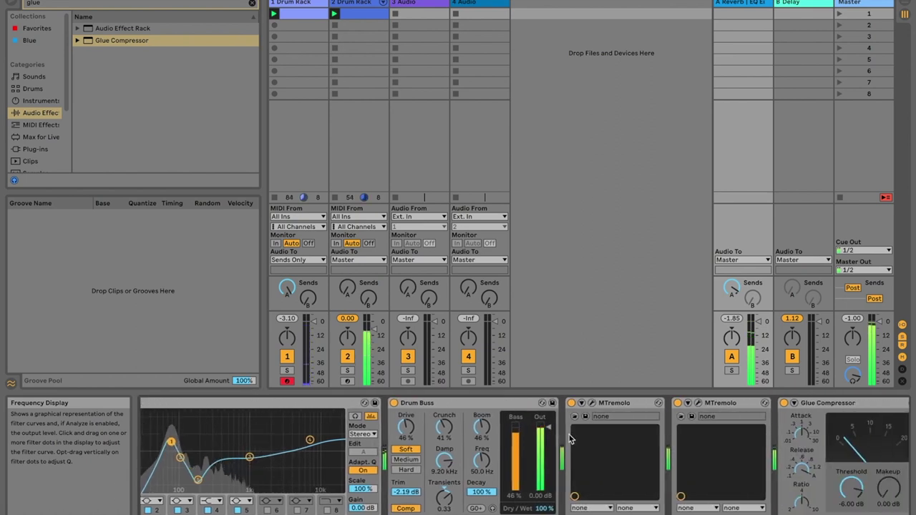
left_click(477, 472)
type("80")
key("Return")
left_click_drag(481, 427, 481, 435)
left_click_drag(482, 491, 482, 514)
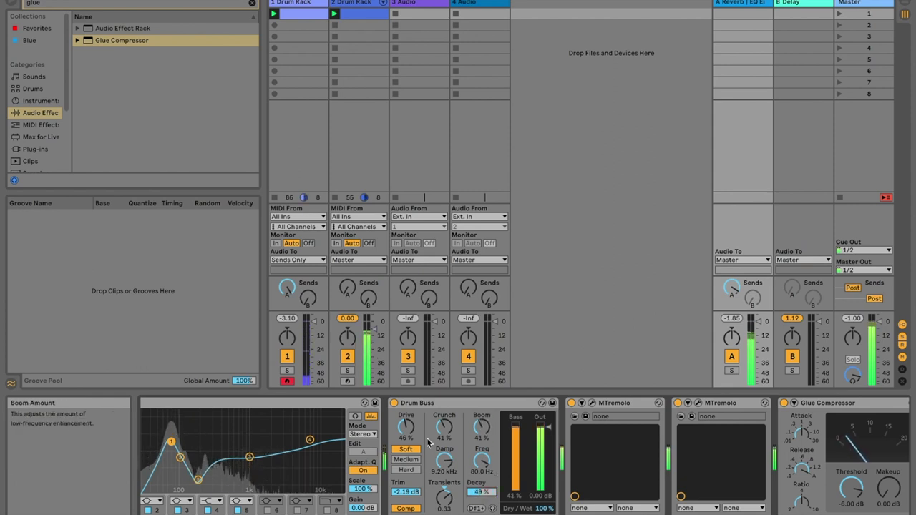
Move filter 3 of the return's EQ Eight to 2.35 kHz with 1.86 dB of gain.
scroll(360, 447, "left", 3)
left_click_drag(491, 457, 516, 446)
scroll(516, 446, "right", 10)
scroll(517, 451, "right", 2)
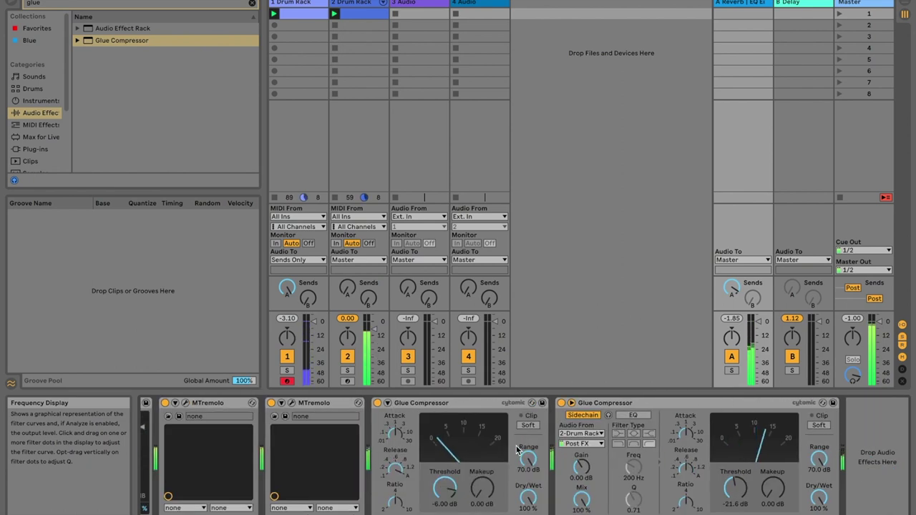
Sweep the Reverb's Dry/Wet repeatedly between 0% and 100%, leaving it at 99%.
scroll(518, 449, "left", 10)
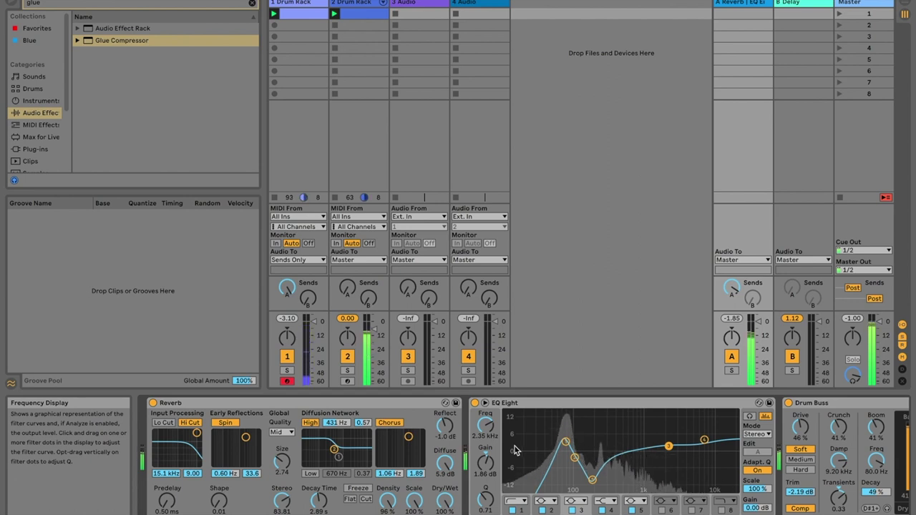
left_click_drag(444, 500, 444, 512)
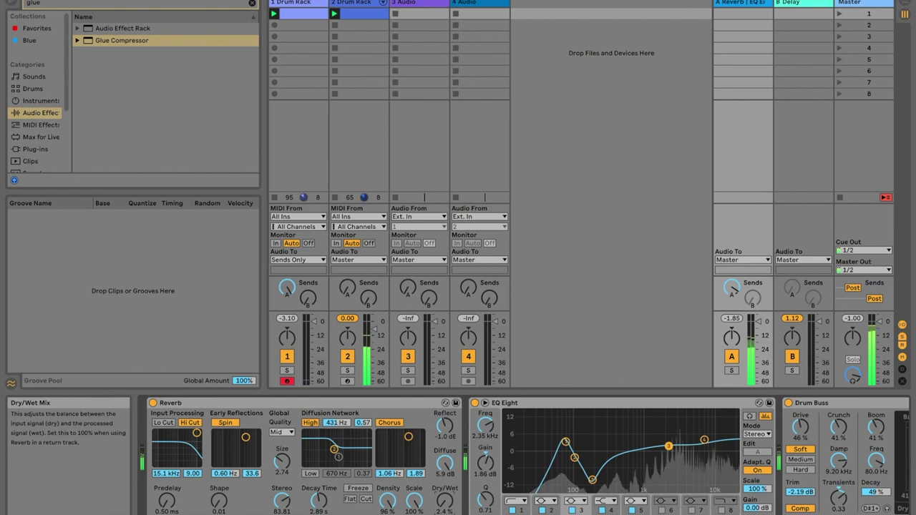
left_click_drag(444, 501, 445, 489)
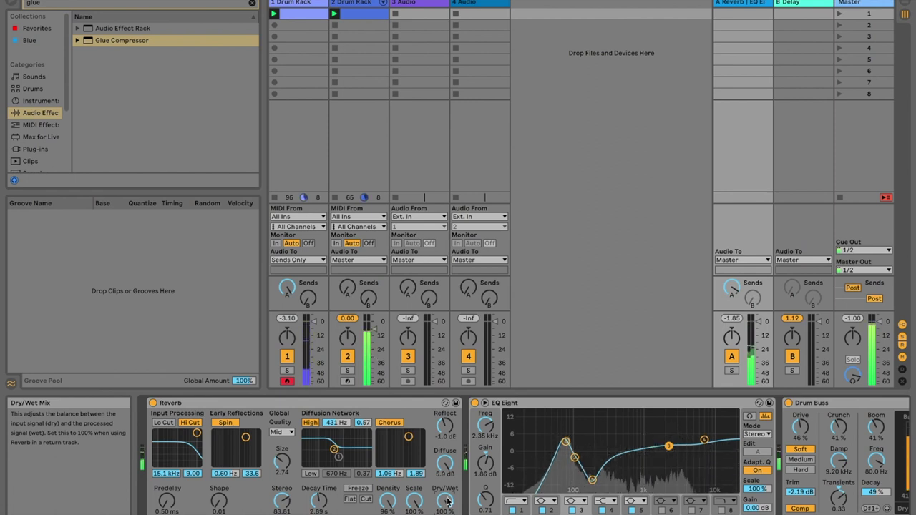
left_click_drag(444, 501, 445, 489)
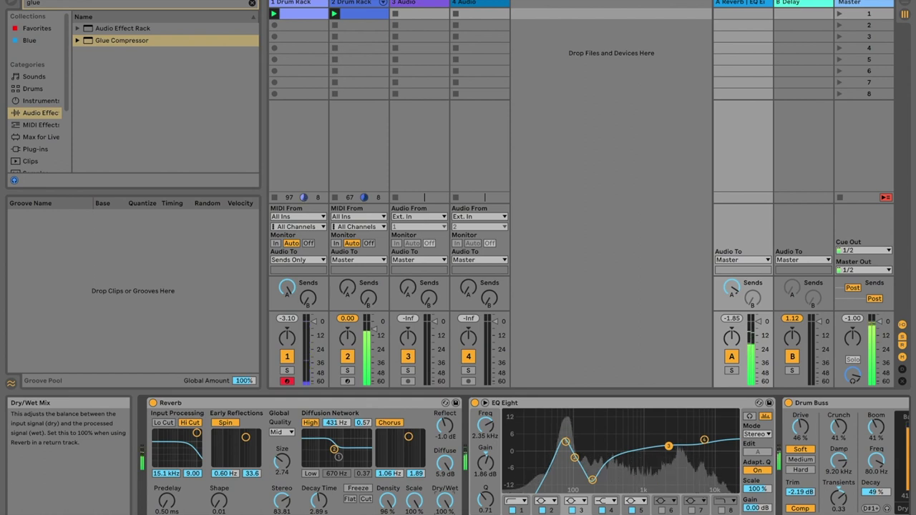
left_click_drag(445, 501, 444, 489)
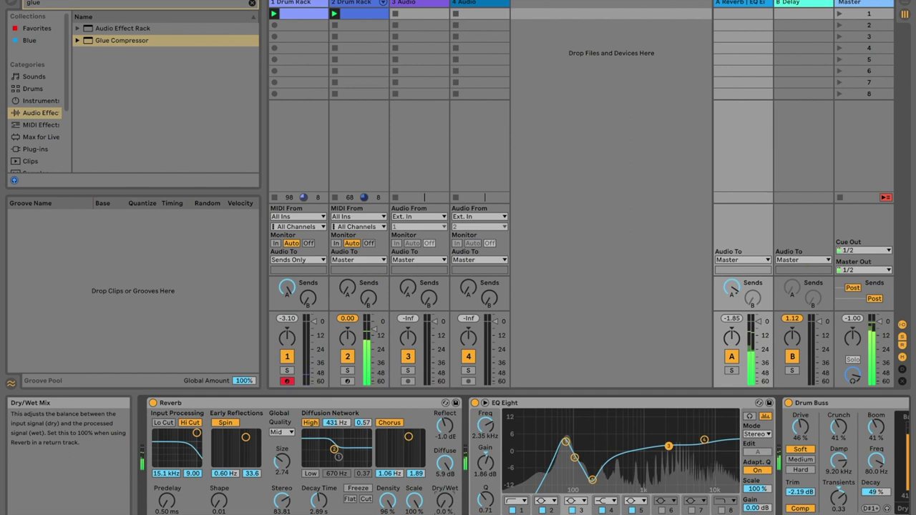
left_click_drag(444, 501, 444, 489)
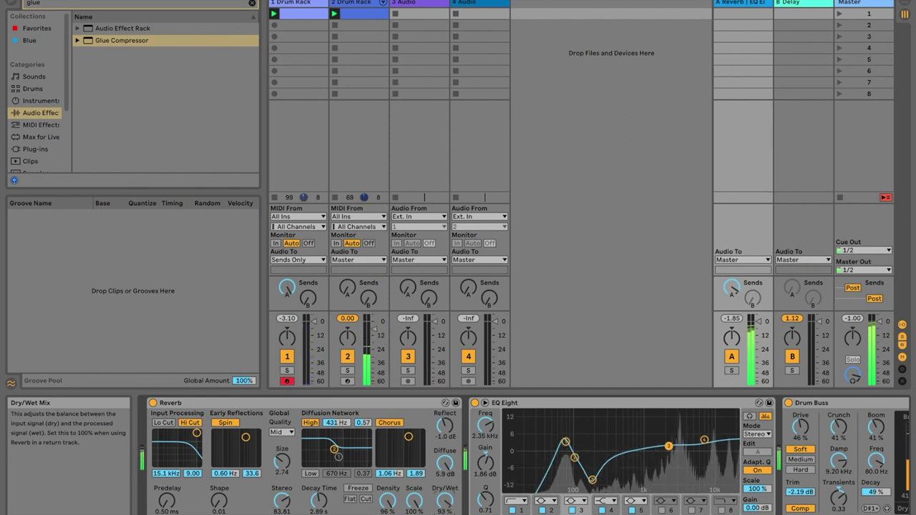
left_click_drag(445, 501, 444, 494)
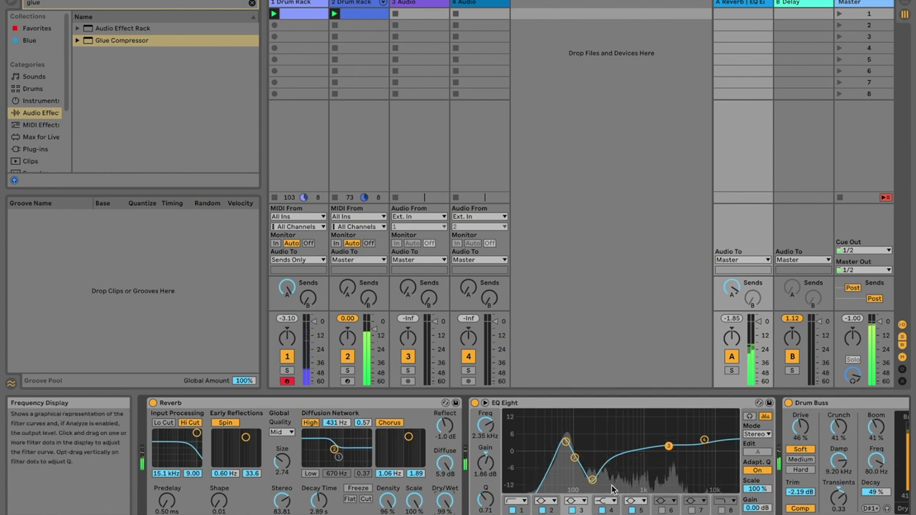
Turn off filters 3 and 5 in the return's EQ Eight and set the Reverb's Dry/Wet to 84%.
left_click(572, 510)
left_click_drag(446, 499, 446, 514)
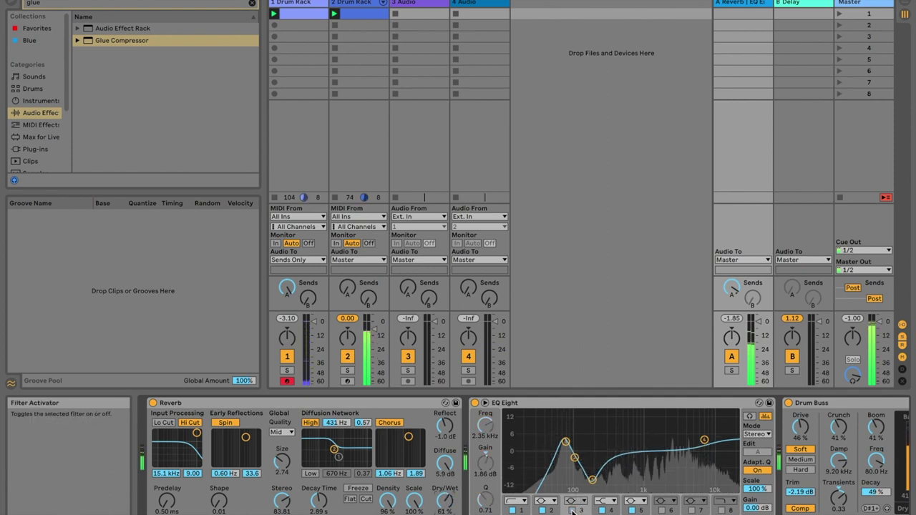
left_click(633, 510)
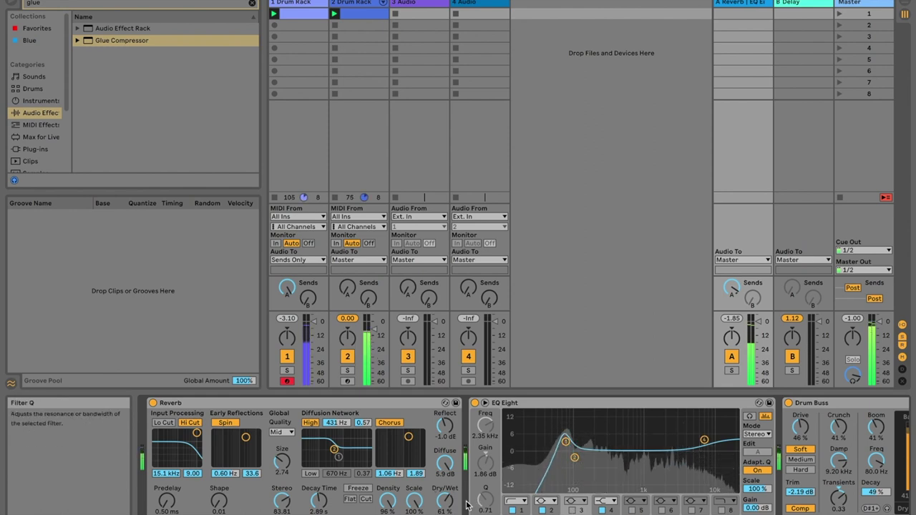
left_click_drag(445, 501, 445, 495)
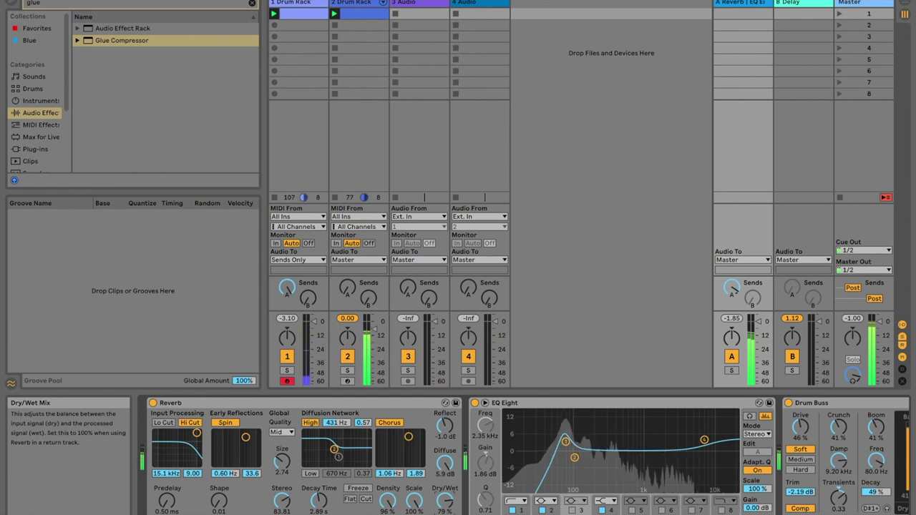
Set the Fade Out of the Kick Boom 808 sample in track 2's Drum Rack to 2.00 s.
left_click(367, 4)
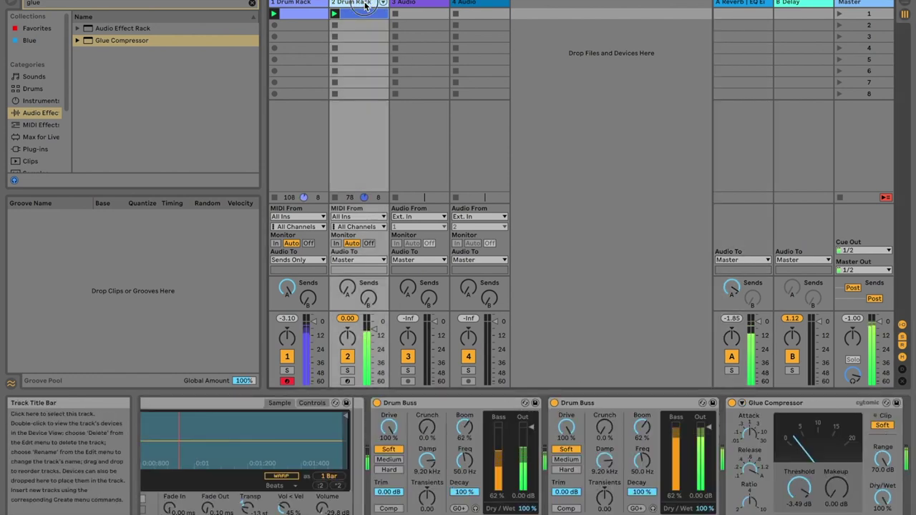
scroll(330, 398, "left", 5)
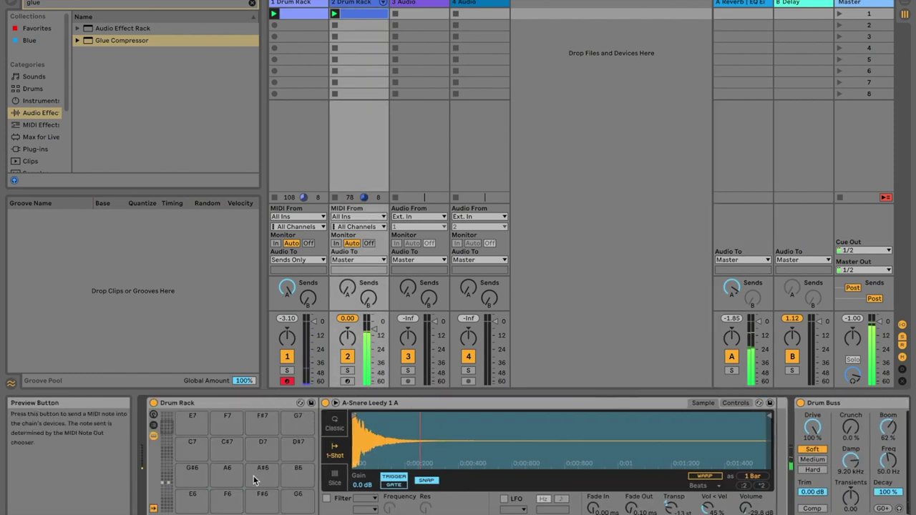
scroll(239, 499, "down", 16)
left_click(202, 498)
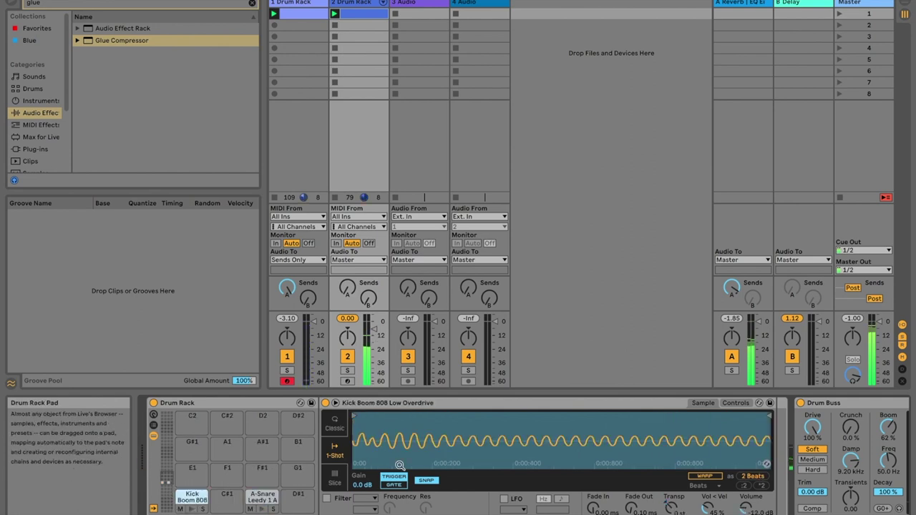
left_click_drag(631, 509, 631, 487)
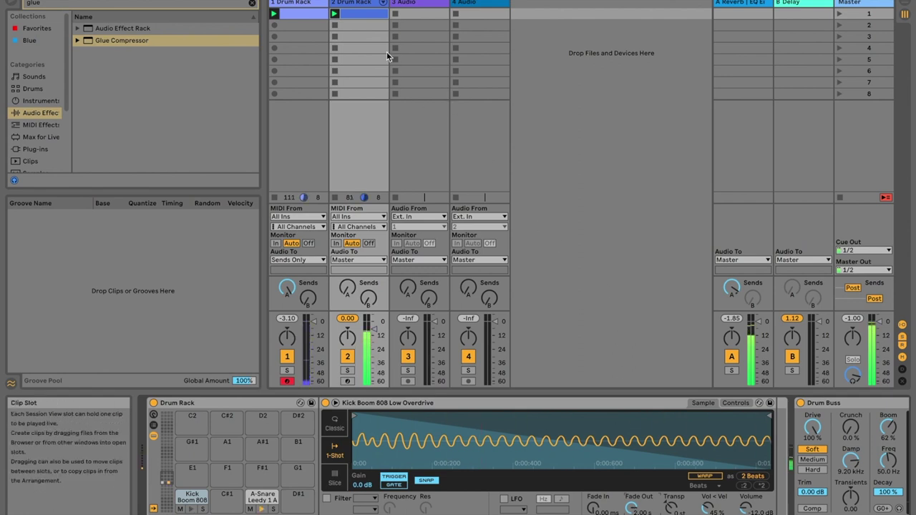
Duplicate track 2's drum clip into its second slot, switch the copy's notes to double tempo, and launch it.
left_click_drag(361, 15, 360, 26, "alt")
double_click(360, 25)
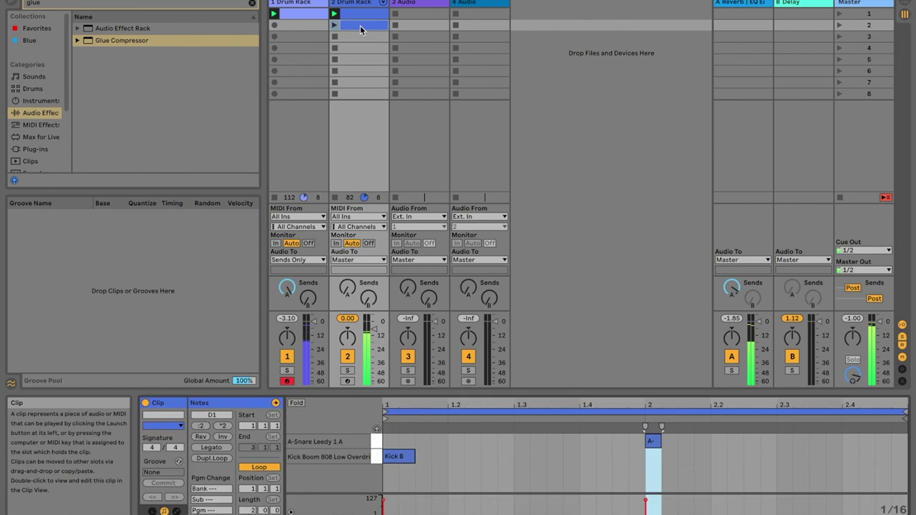
left_click(201, 426)
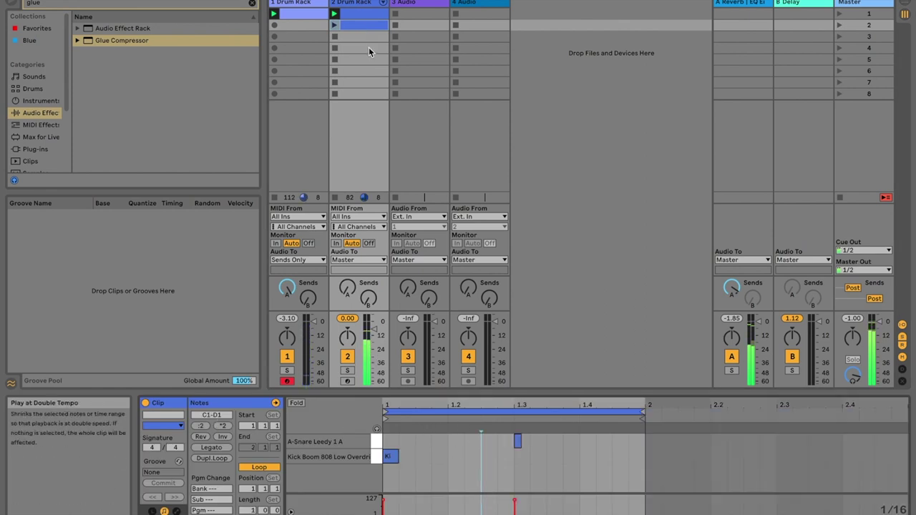
left_click(334, 25)
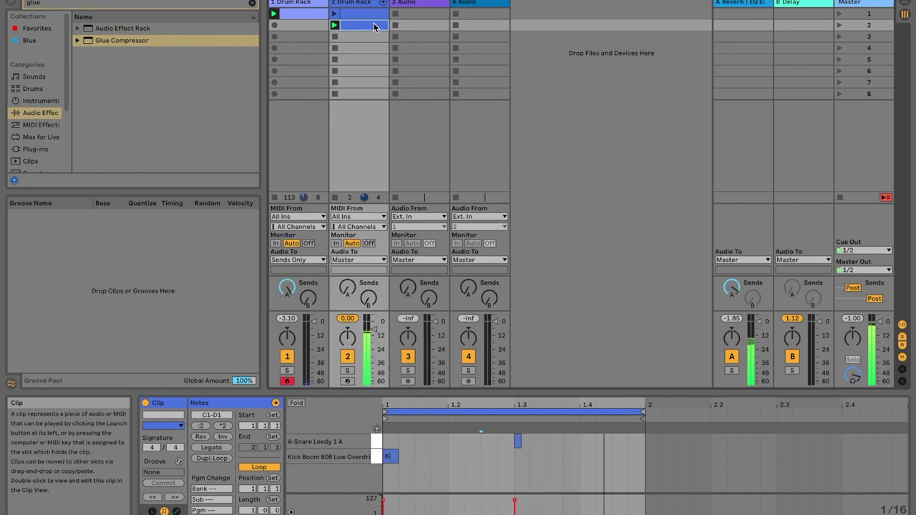
Duplicate the loop of track 2's second clip to two bars and delete the kick at the start of bar 2.
left_click(220, 427)
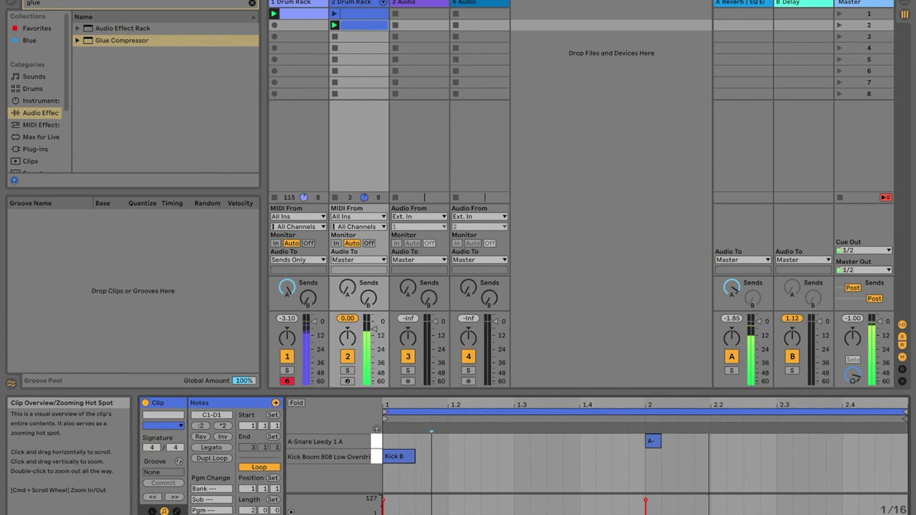
key("super+z")
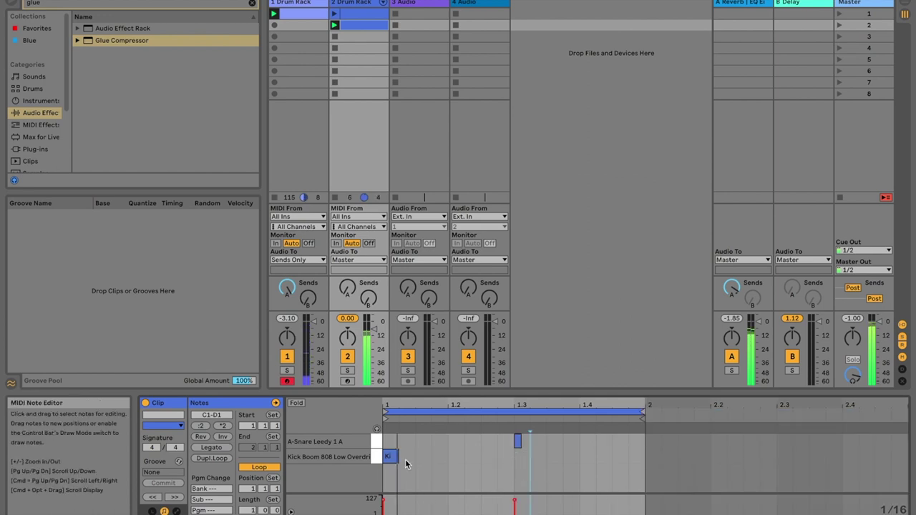
left_click(211, 458)
left_click_drag(603, 449, 671, 469)
key("Delete")
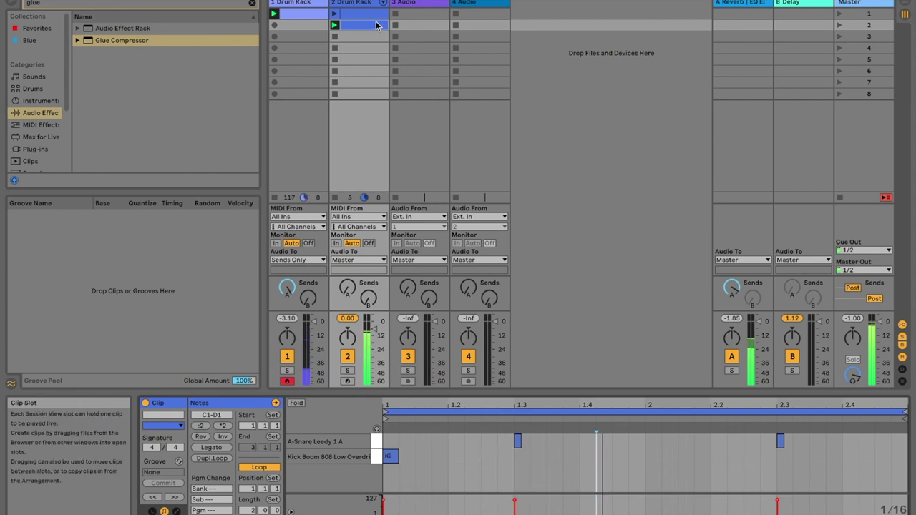
Set the Threshold of the first Glue Compressor on the Reverb return to -11.4 dB.
left_click(729, 6)
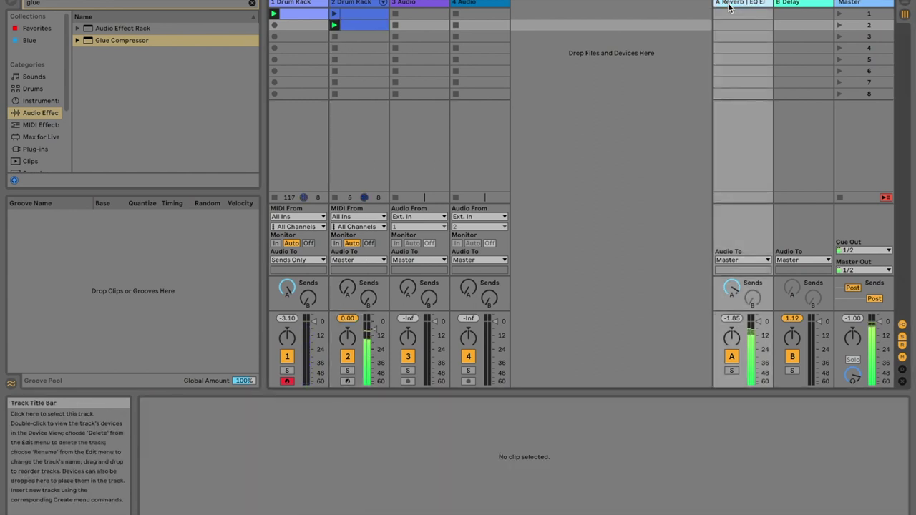
double_click(728, 5)
scroll(749, 439, "right", 5)
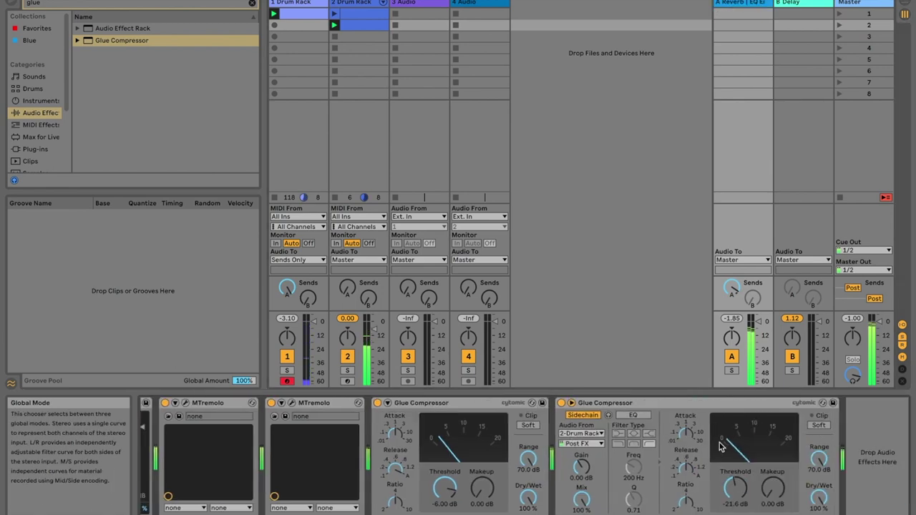
left_click(445, 491)
left_click_drag(445, 491, 445, 495)
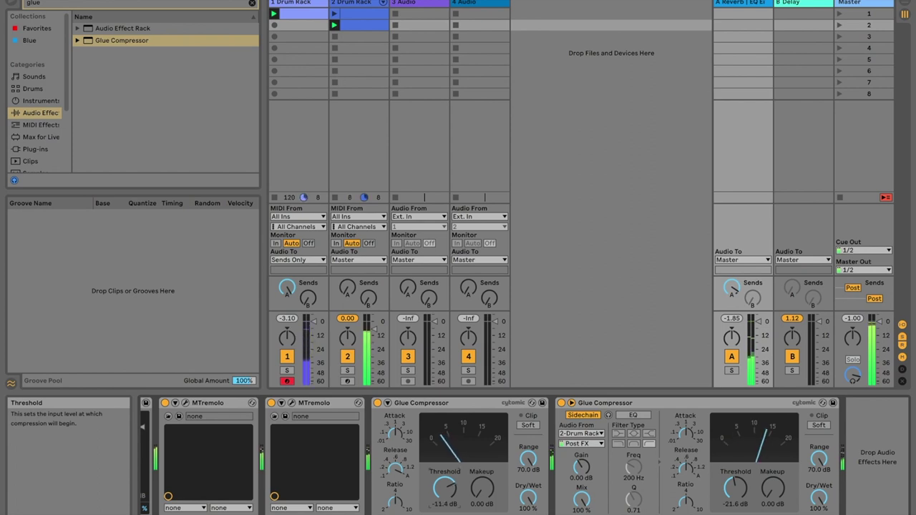
Set the Transients amount of the Drum Buss on the Reverb return to 0.52.
scroll(443, 492, "up", 10)
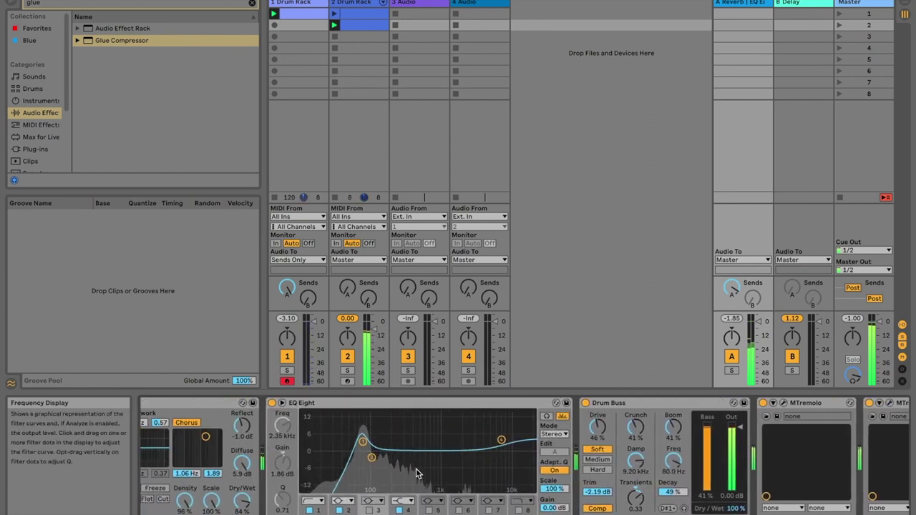
scroll(417, 470, "up", 5)
scroll(417, 443, "down", 8)
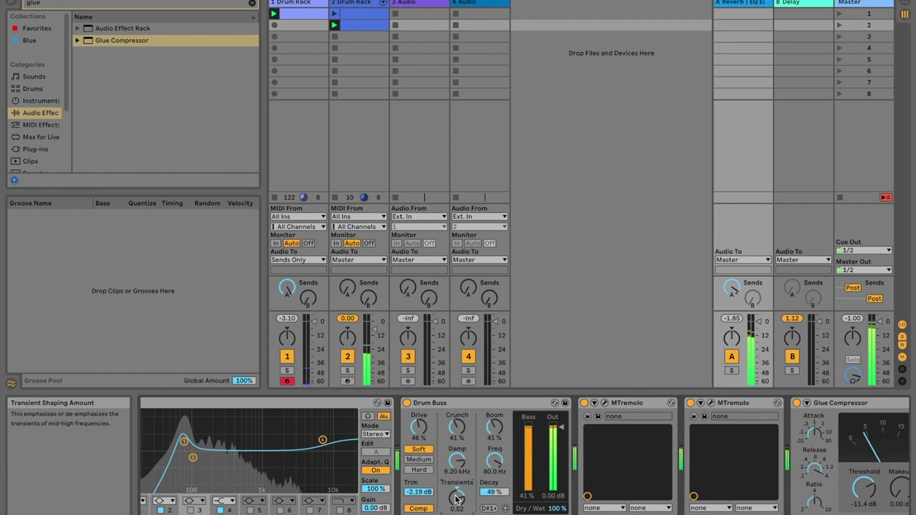
Raise the Smoothness of the first MTremolo on the Reverb return, leaving its plug-in window closed.
left_click(605, 402)
left_click_drag(74, 206, 73, 179)
left_click(45, 37)
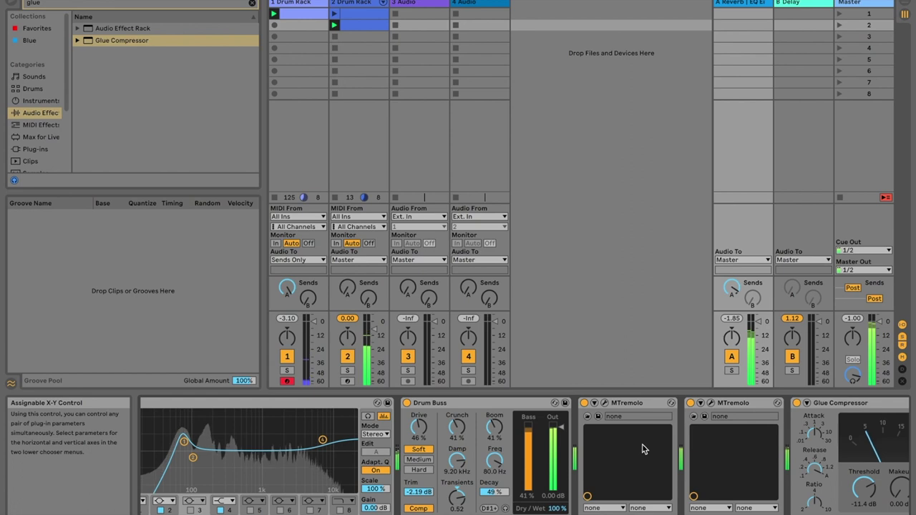
Set the second MTremolo's Main Shape to 28% Saw, 72% Noise and its Smoothness to 11.2%, and close its window.
scroll(642, 449, "left", 5)
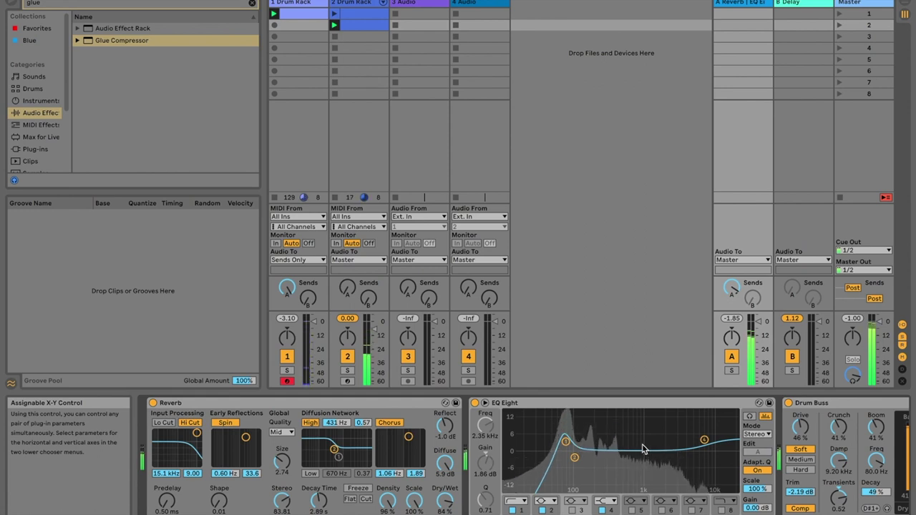
scroll(643, 449, "right", 5)
left_click(622, 405)
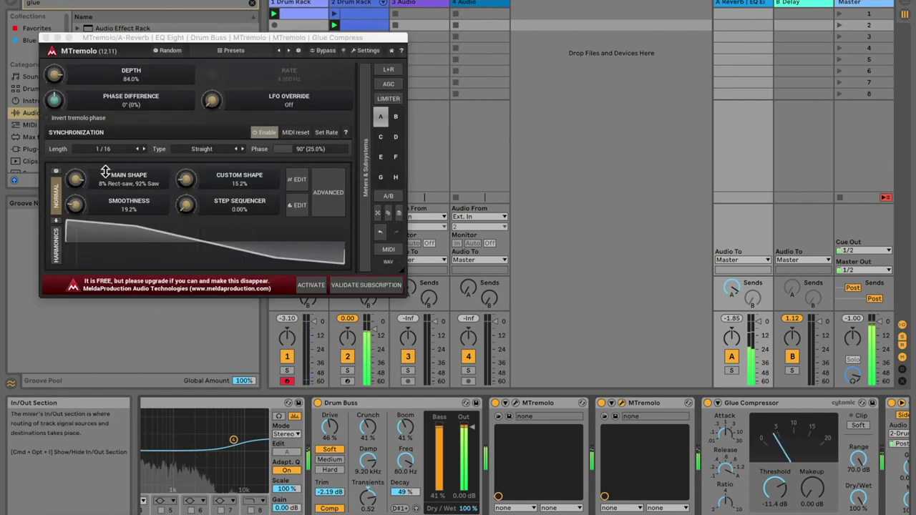
left_click(75, 178)
mouse_move(76, 179)
left_mouse_down()
mouse_move(74, 159)
mouse_move(75, 170)
left_mouse_up()
left_click(74, 204)
left_click_drag(74, 204, 75, 177)
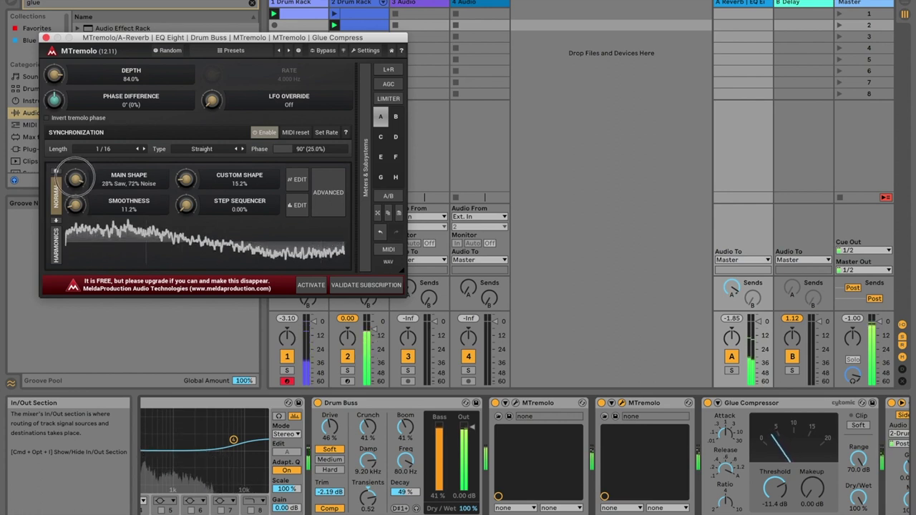
left_click(46, 37)
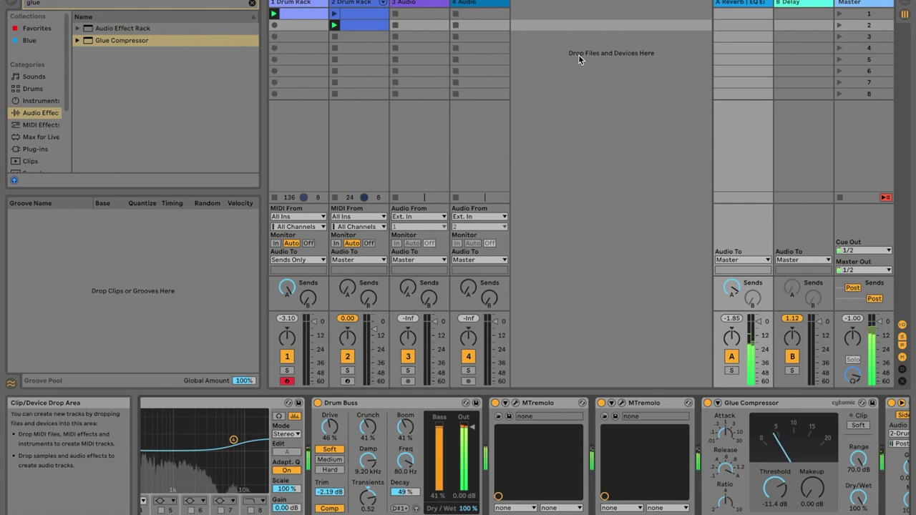
Reopen the second MTremolo on the Reverb return and set its Main Shape to 68% Saw, 32% Noise.
left_click(621, 403)
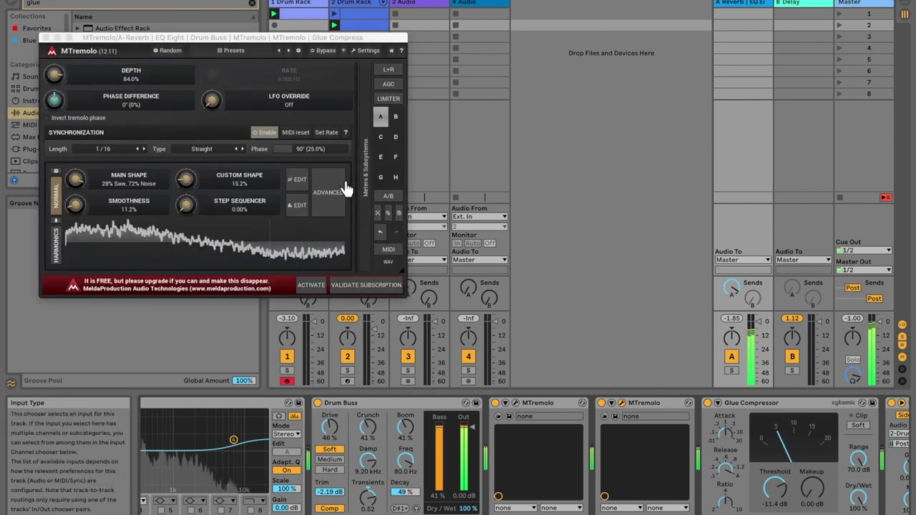
left_click_drag(75, 179, 75, 166)
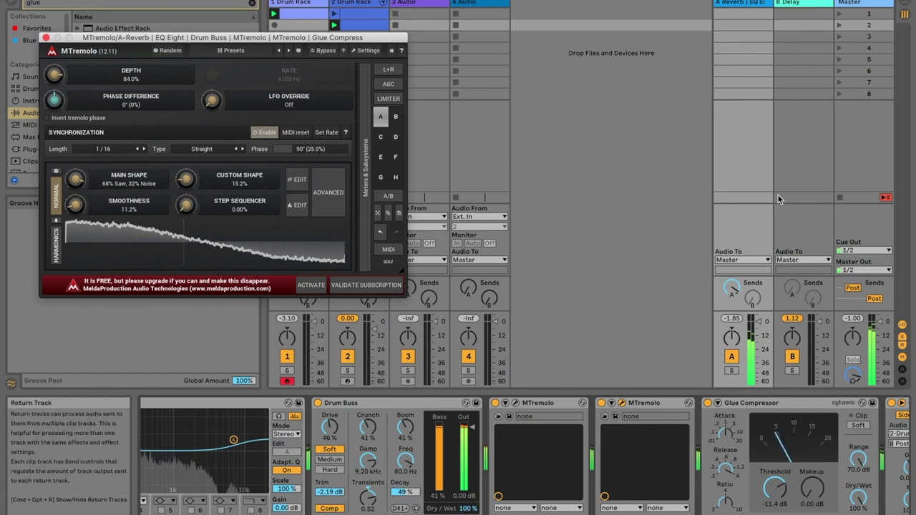
left_click(622, 403)
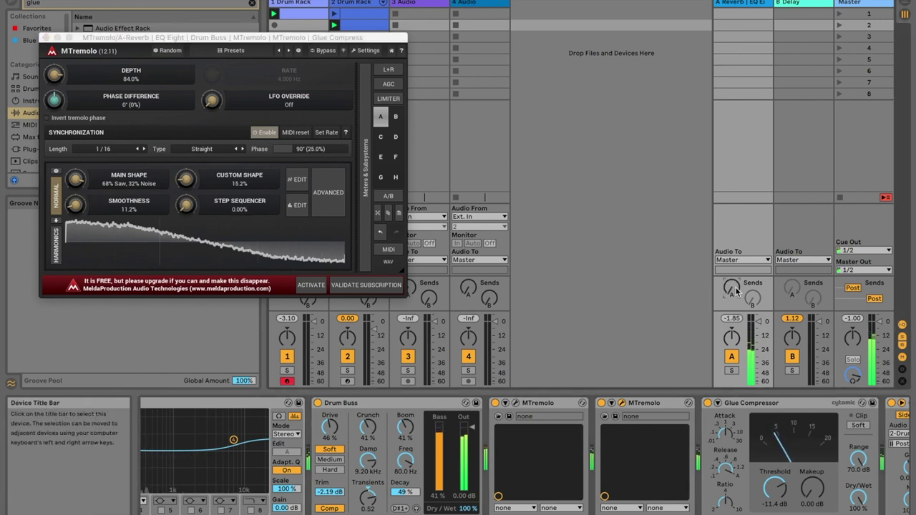